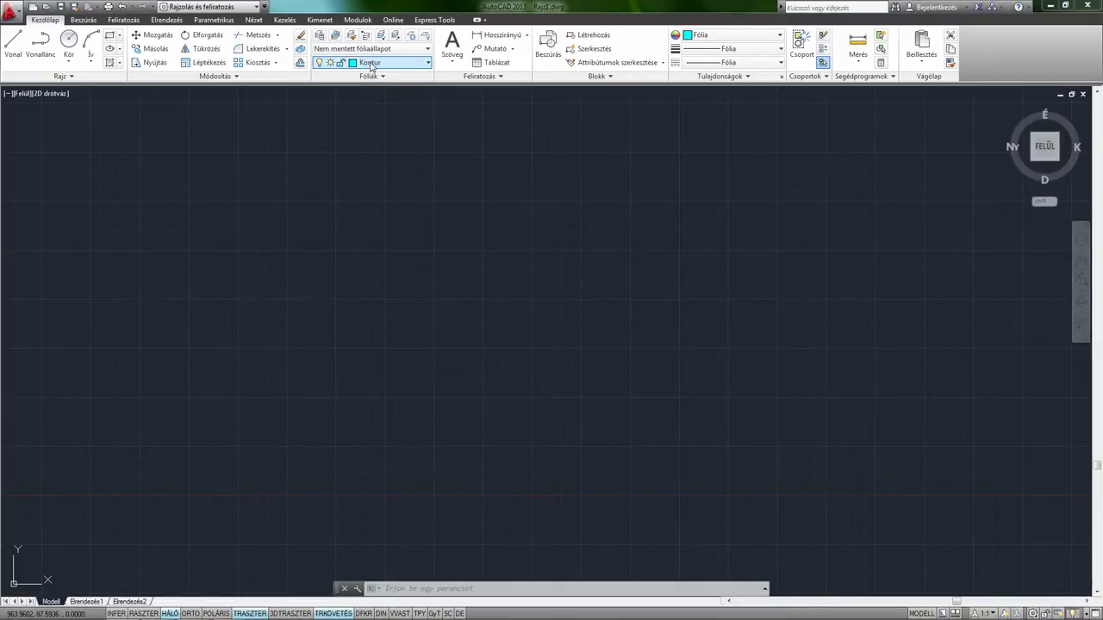
Change the Kontur layer's colour from cyan to green (index 3)
left_click(319, 35)
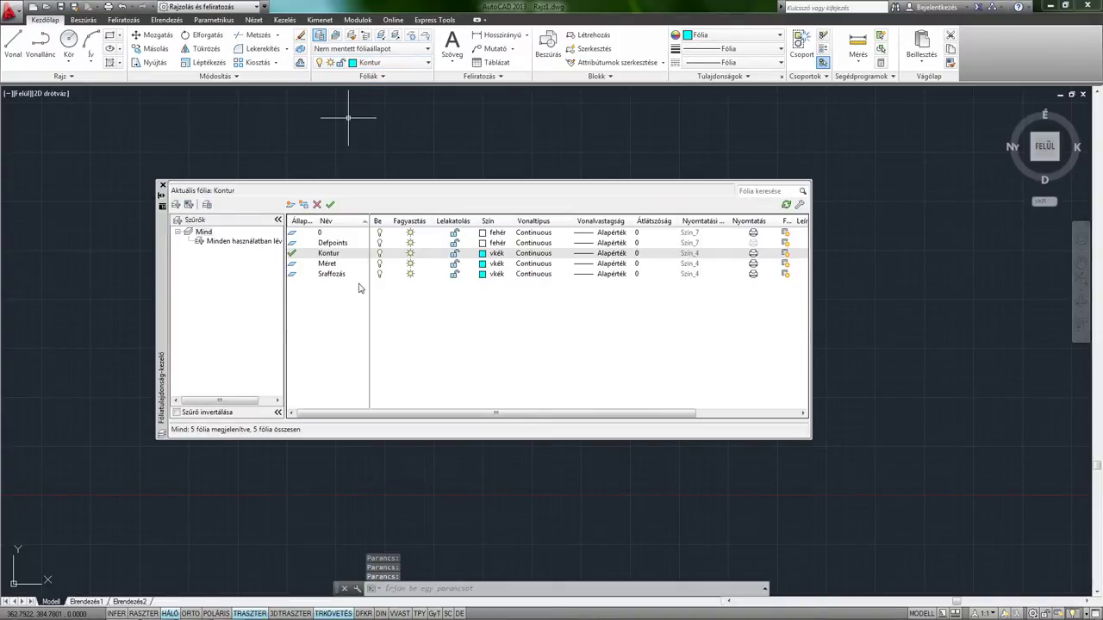
left_click(482, 254)
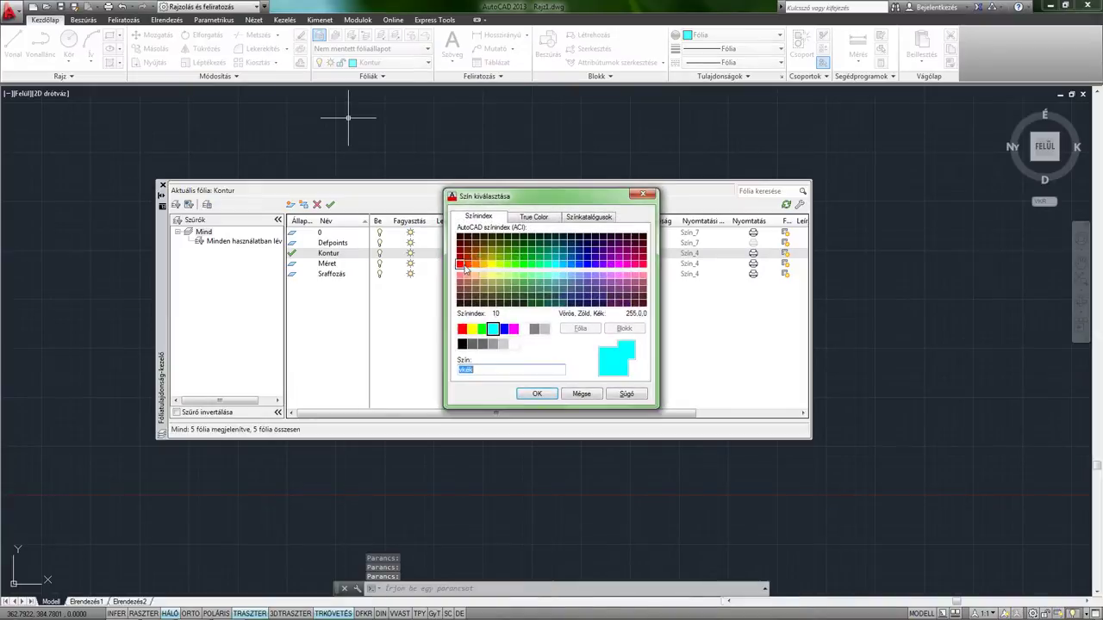
left_click(482, 328)
left_click(537, 394)
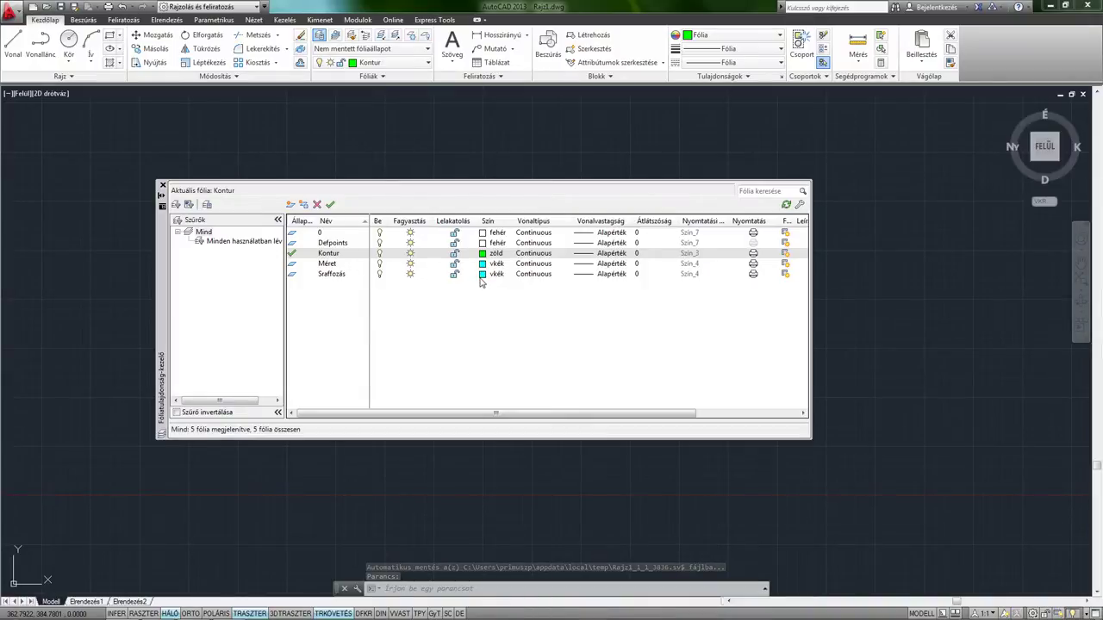
Draw a 200 × 100 rectangle on the Kontur layer using the Méretek (Dimensions) option
left_click(163, 186)
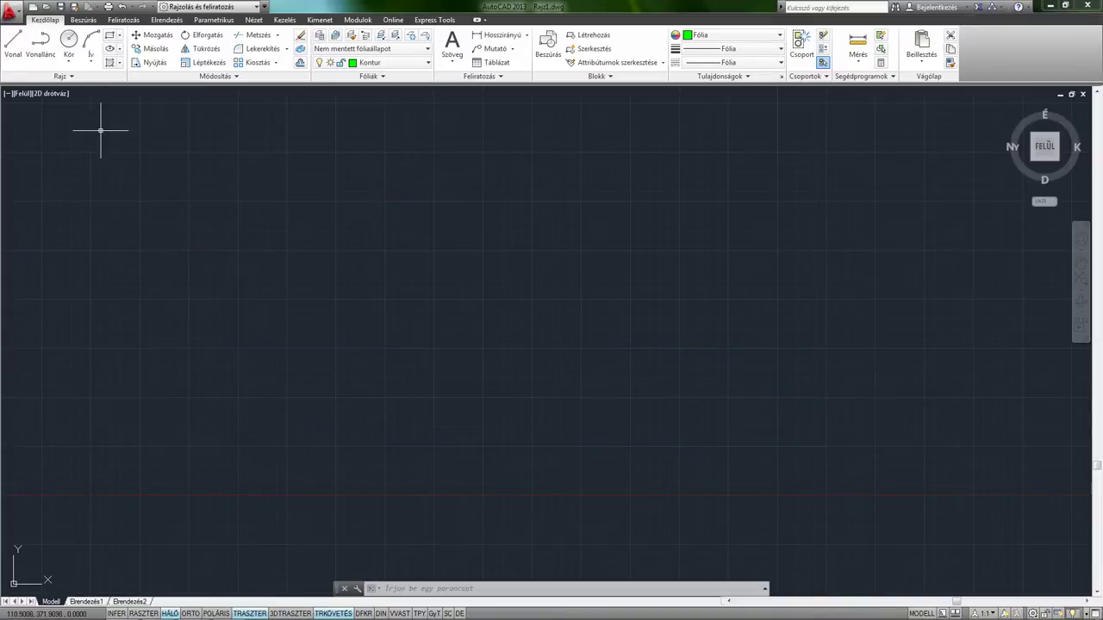
left_click(109, 35)
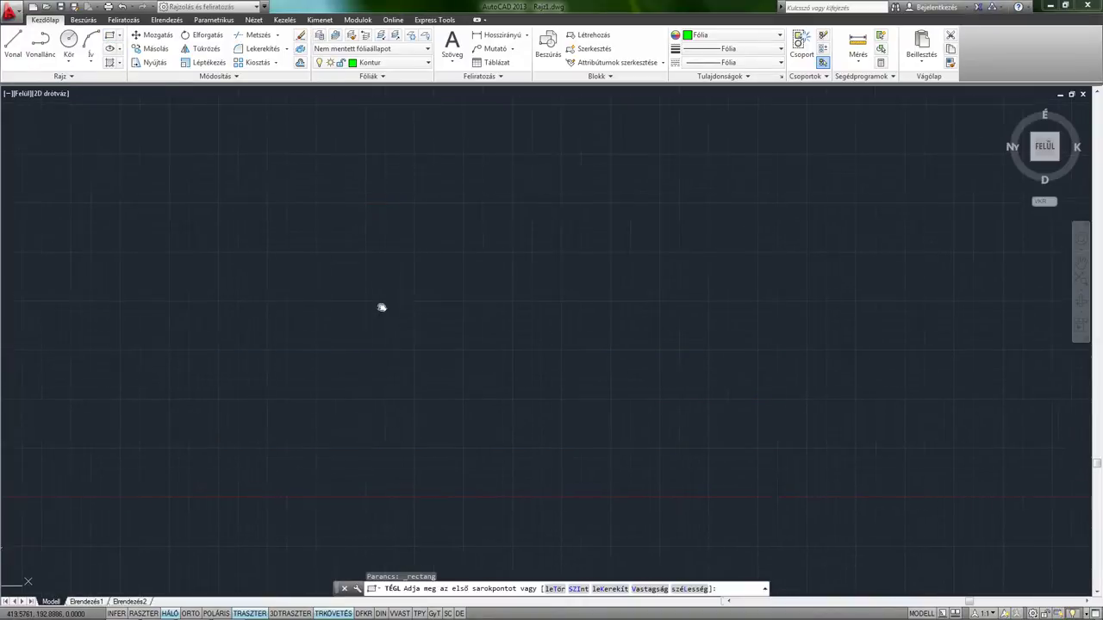
left_click(365, 204)
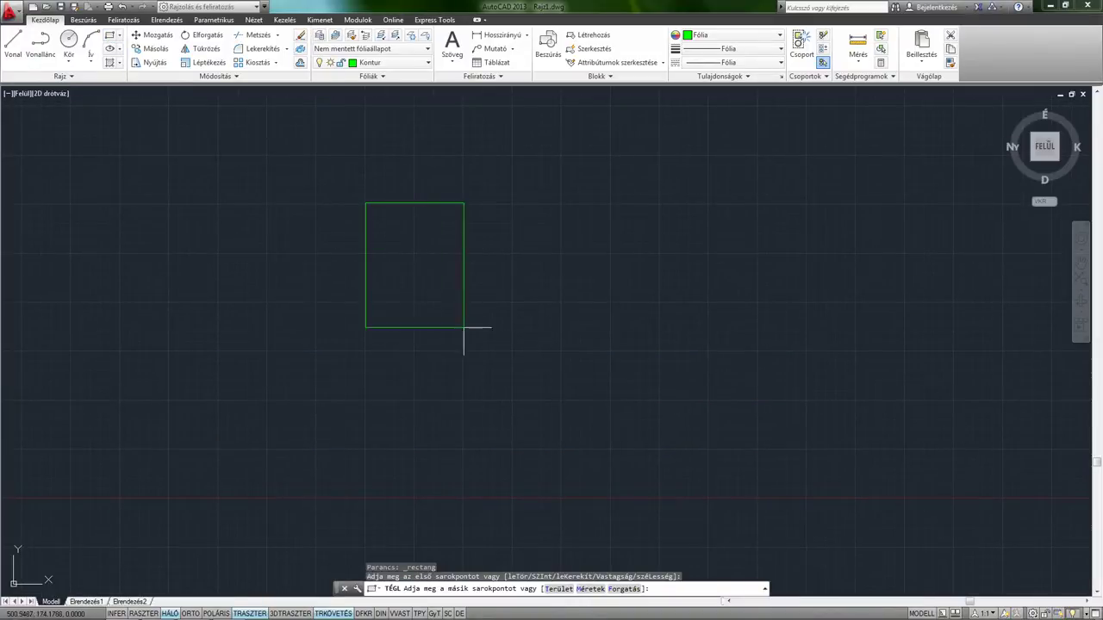
left_click(601, 591)
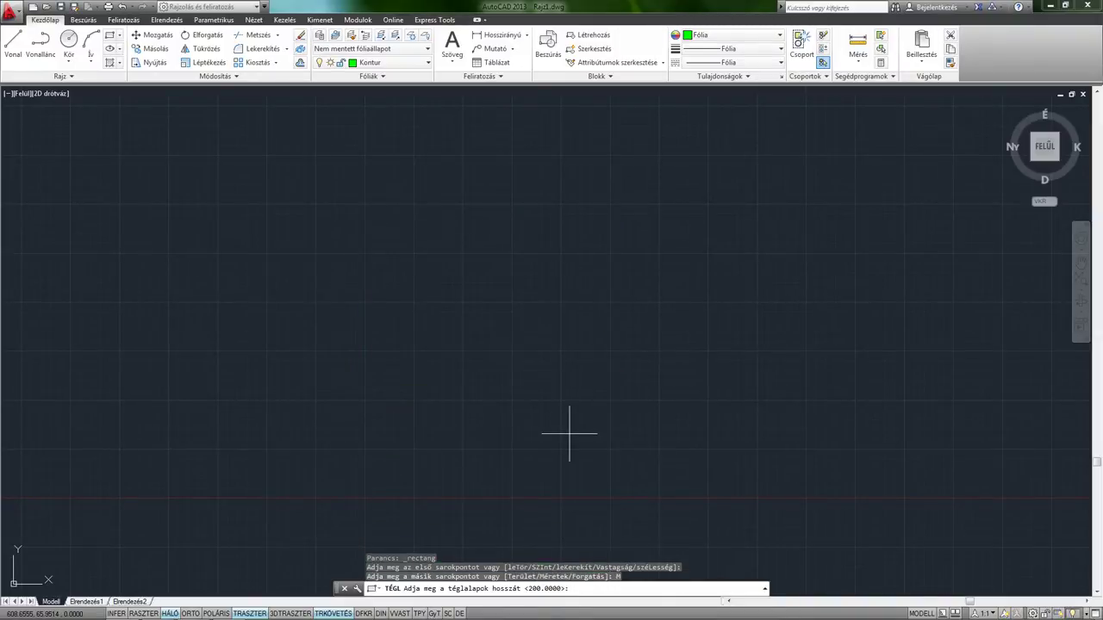
type(" 200")
key("Return")
type("1")
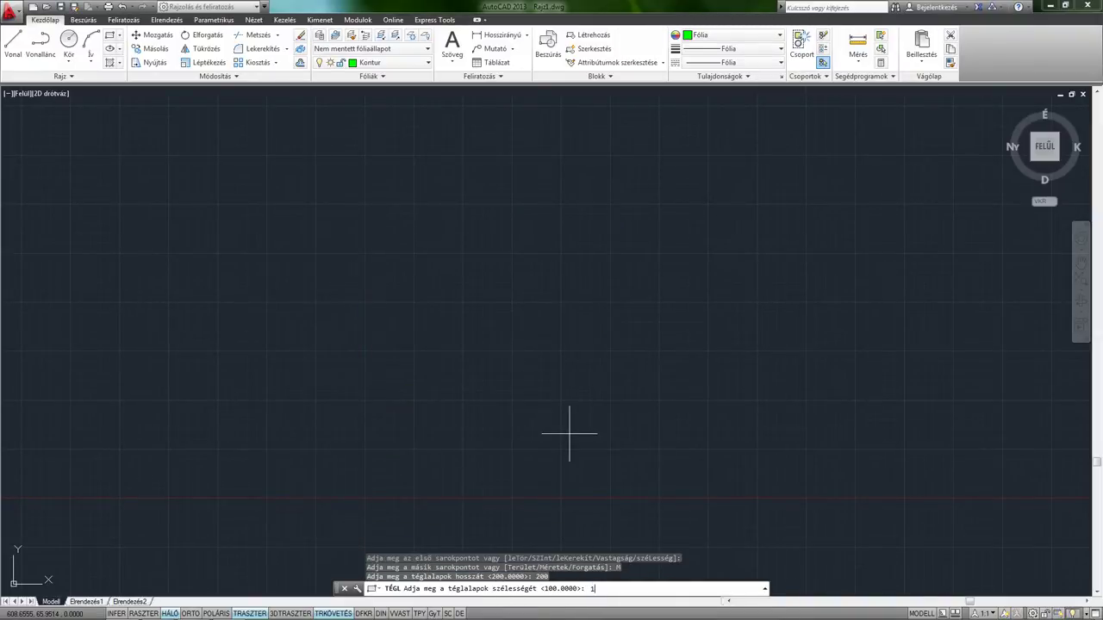
type("00")
key("Return")
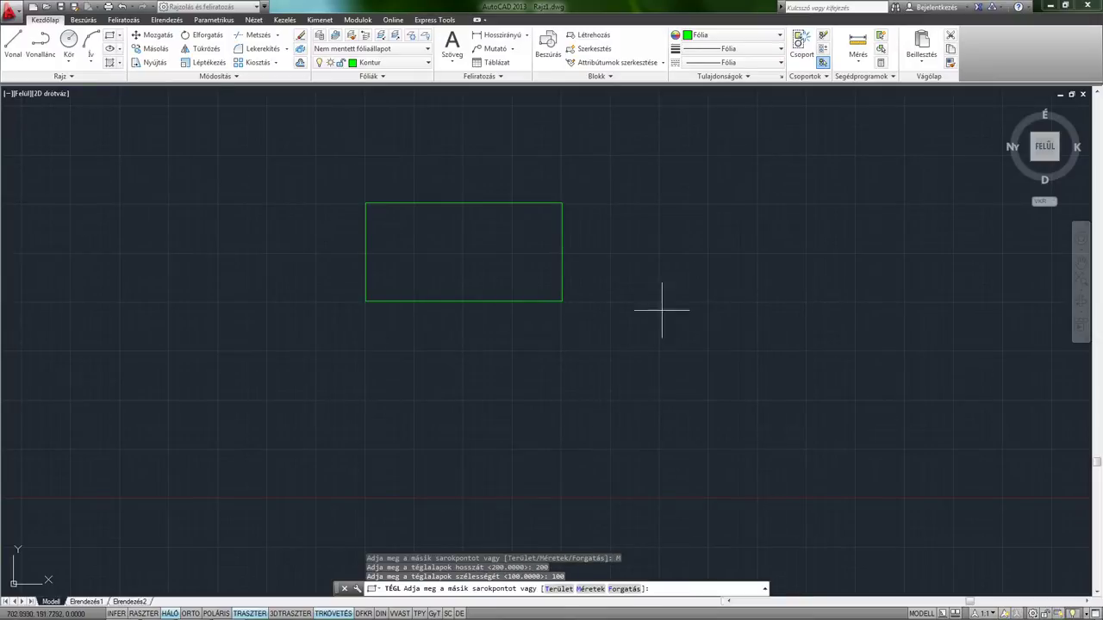
left_click(696, 260)
scroll(591, 308, "down", 2)
scroll(492, 284, "up", 2)
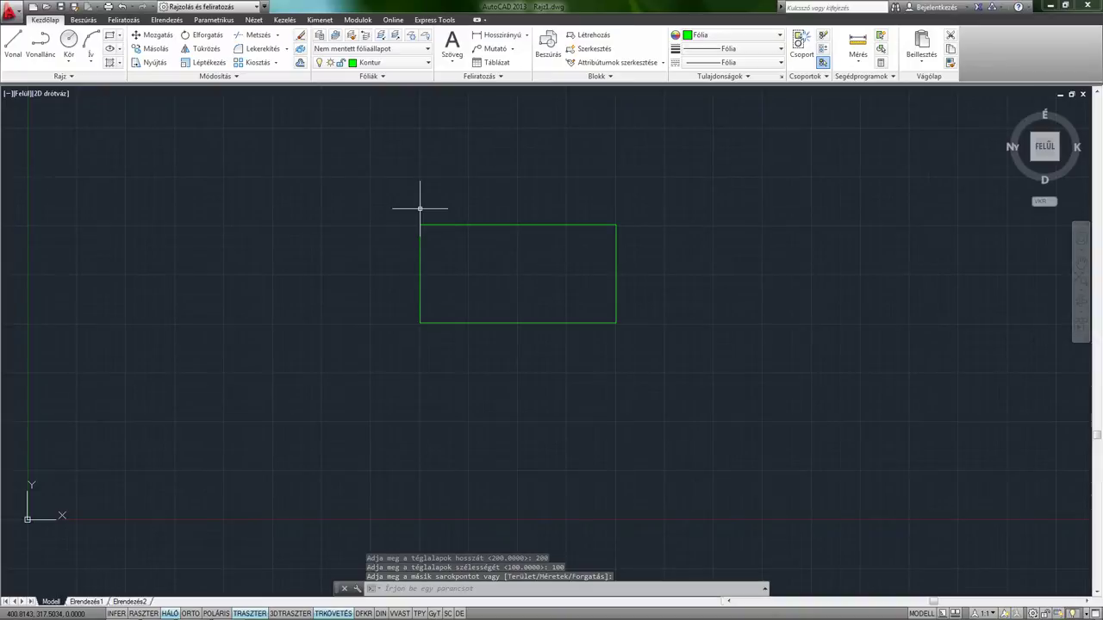
Draw a circle centred at the rectangle's middle, clicking to set its radius
left_click(69, 40)
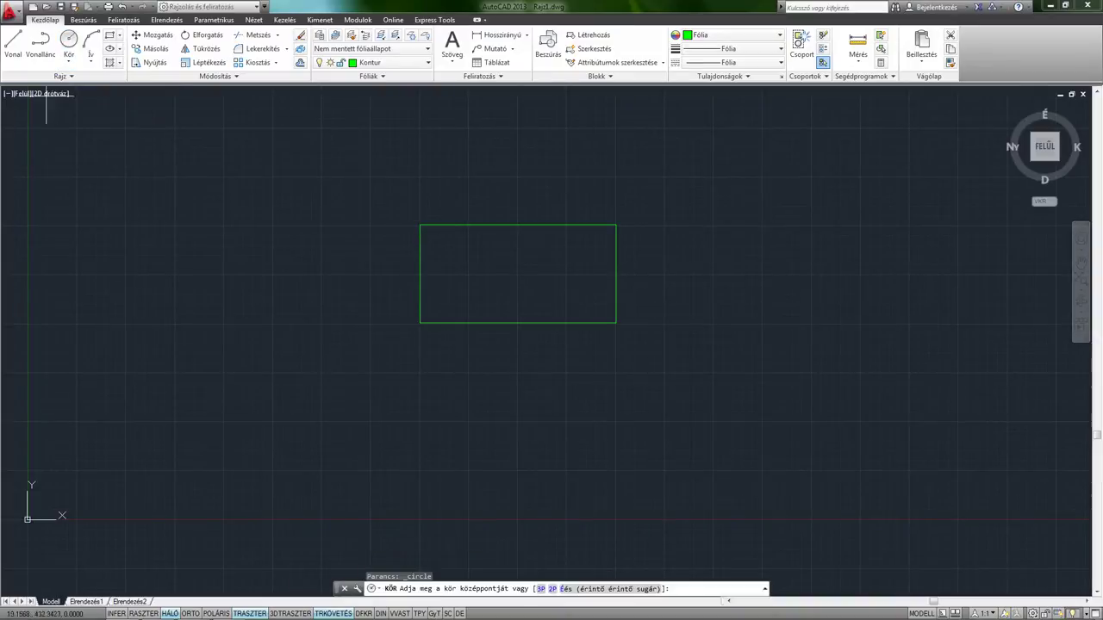
middle_click_drag(499, 273, 489, 274)
scroll(462, 268, "up", 2)
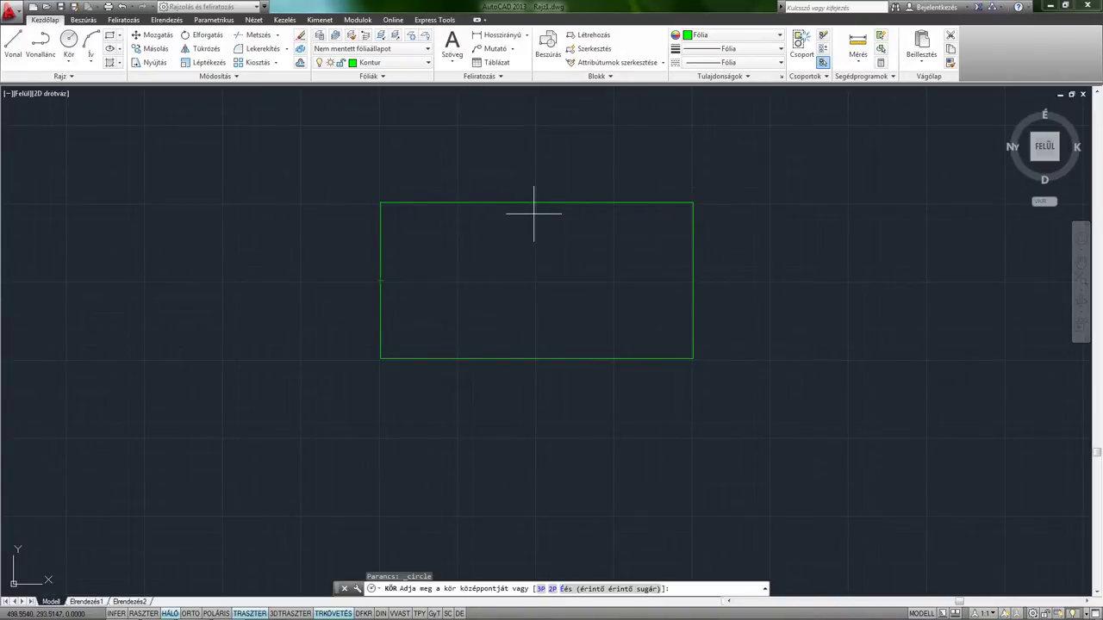
left_click(537, 280)
mouse_move(574, 298)
middle_mouse_down()
mouse_move(564, 283)
mouse_move(589, 295)
middle_mouse_up()
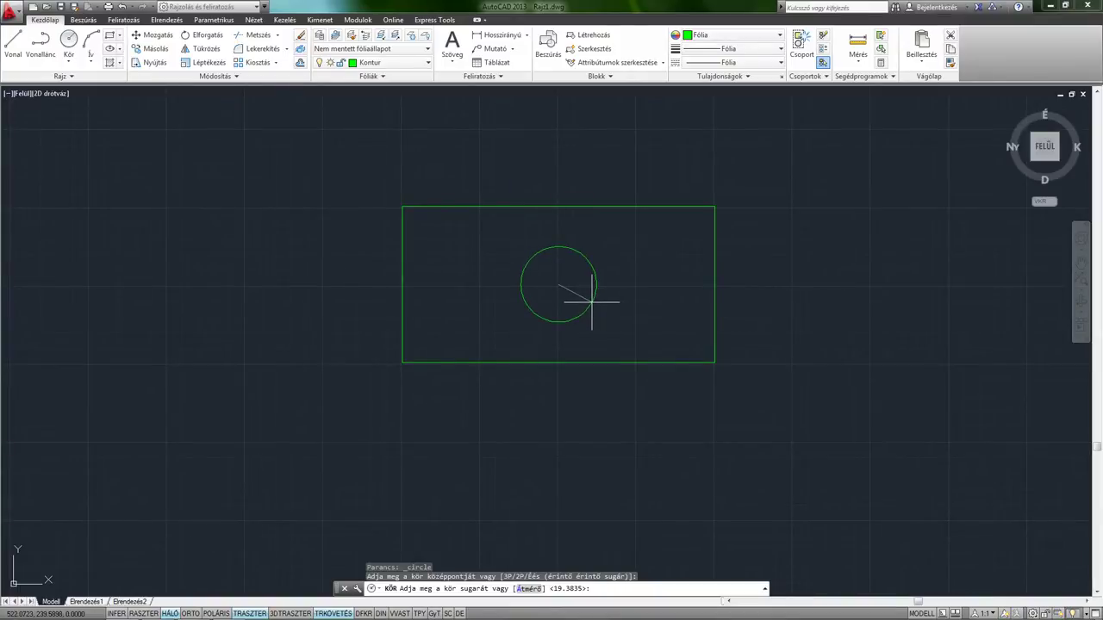
left_click(595, 303)
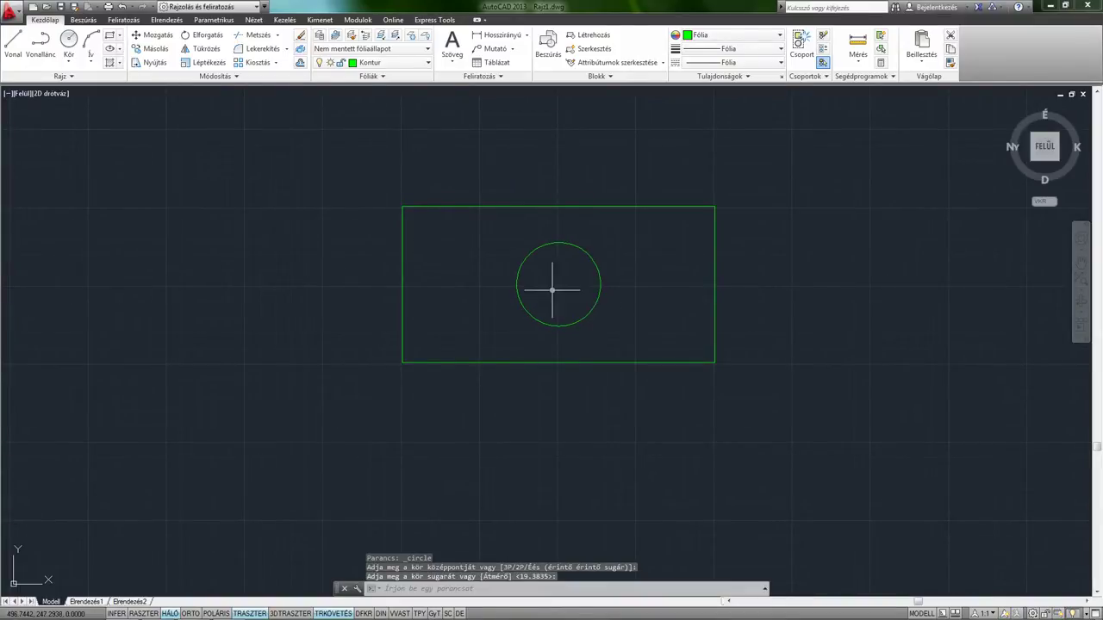
middle_click_drag(554, 287, 525, 296)
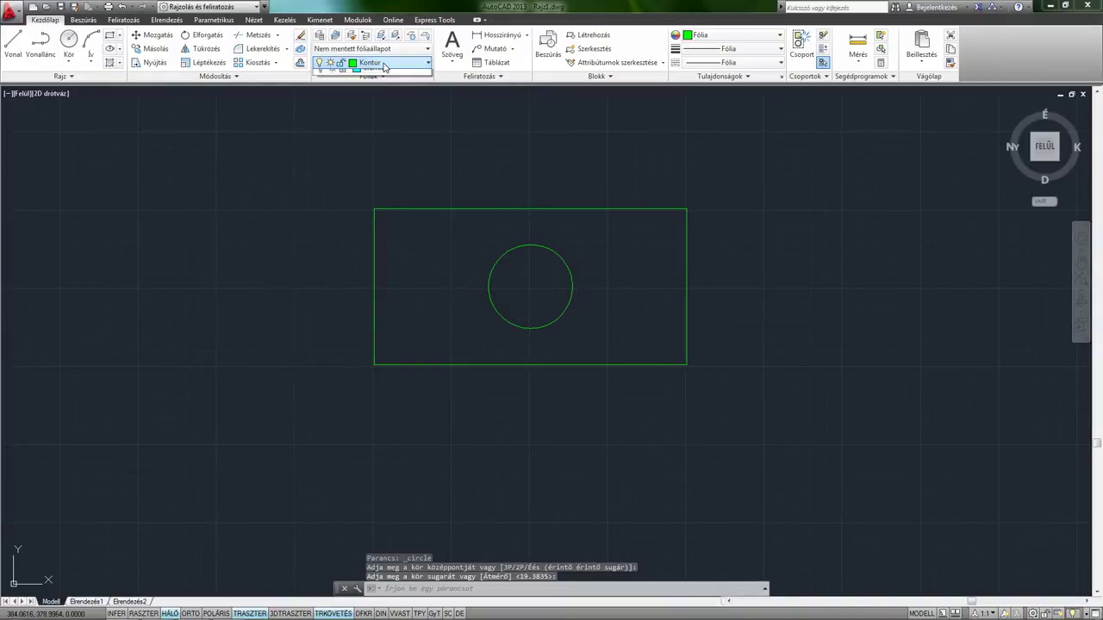
Make Sraffozás the current layer and fill the rectangle around the circle with a SOLID hatch
left_click(379, 62)
left_click(373, 135)
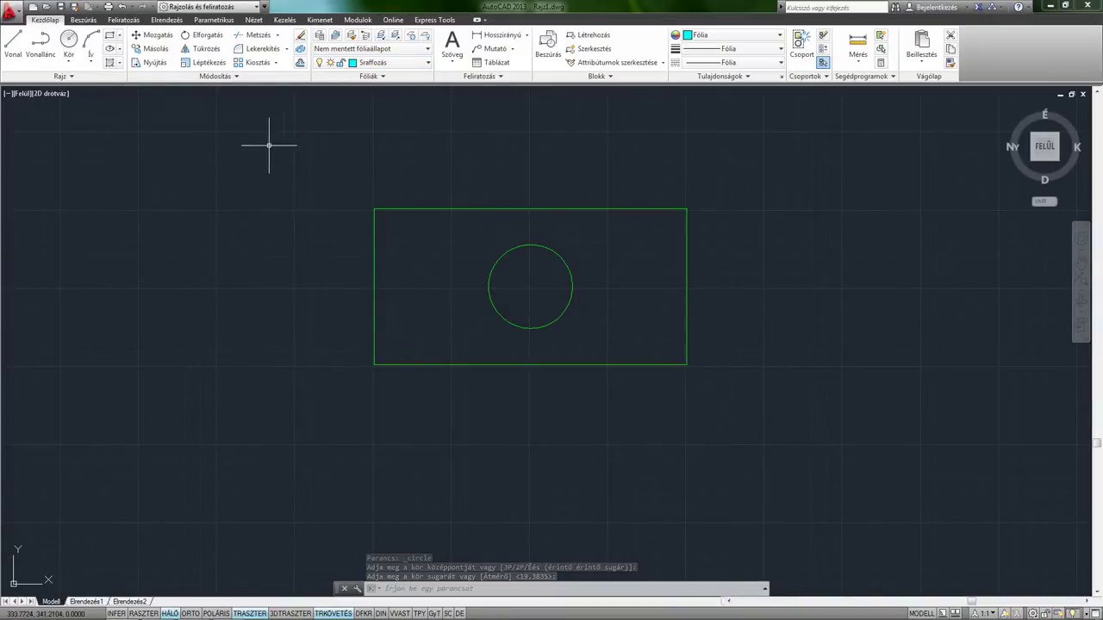
left_click(109, 63)
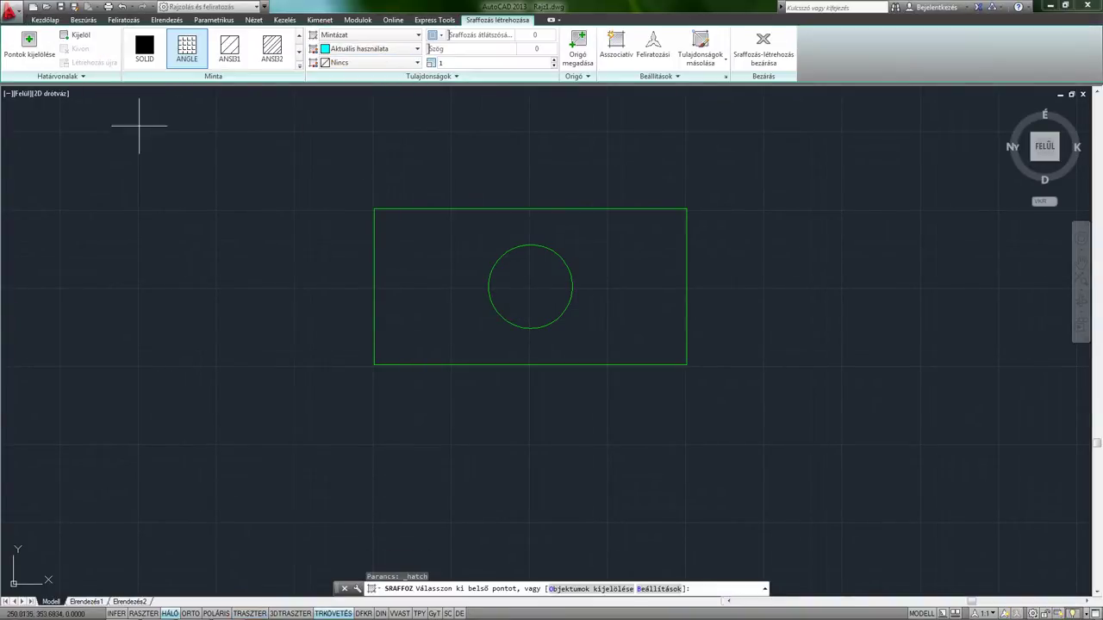
left_click(144, 47)
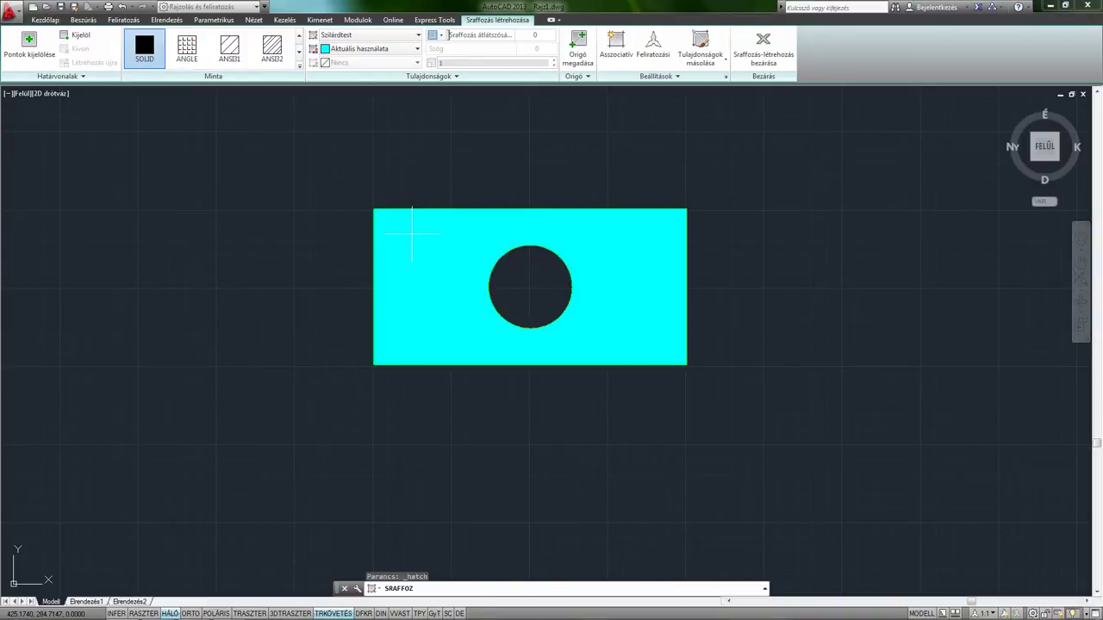
left_click(410, 243)
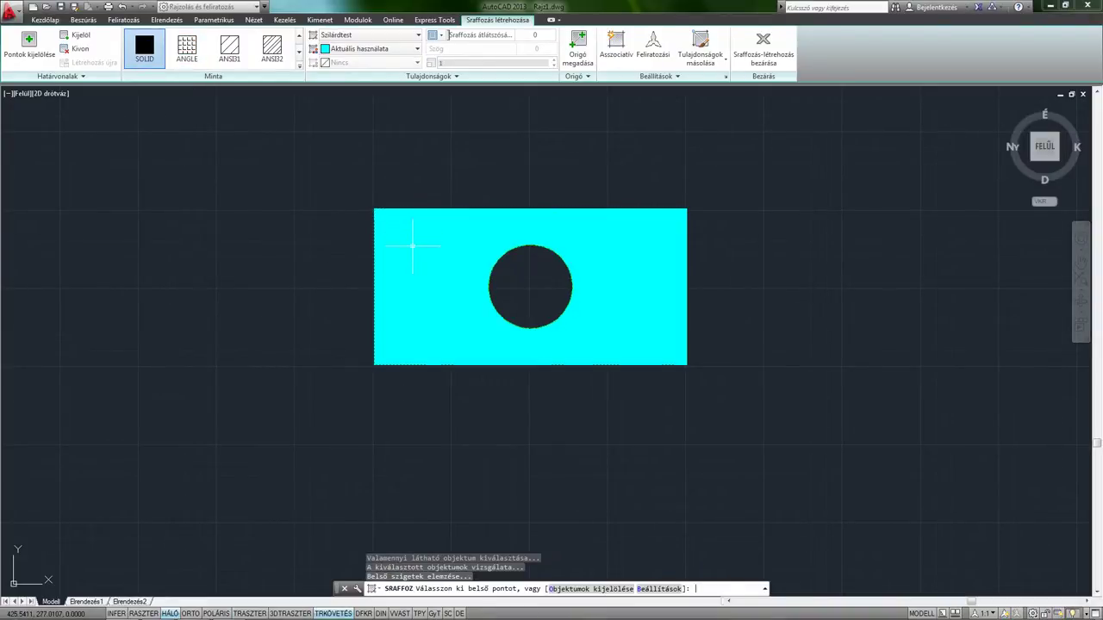
key("Return")
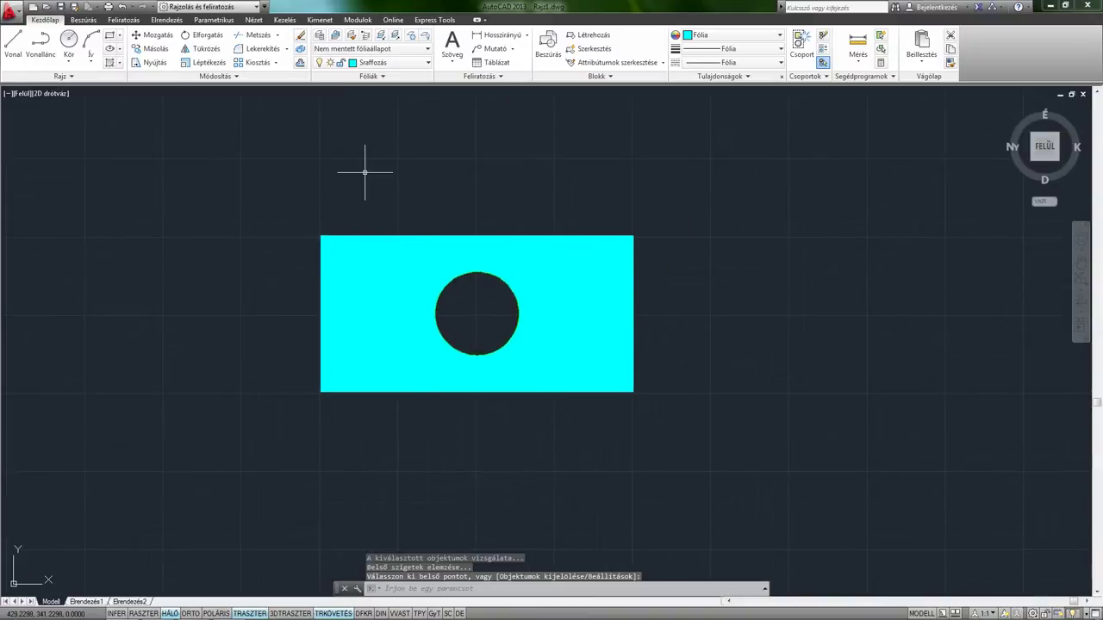
Set the Sraffozás layer colour to index 254 so the hatch turns light grey
left_click(320, 36)
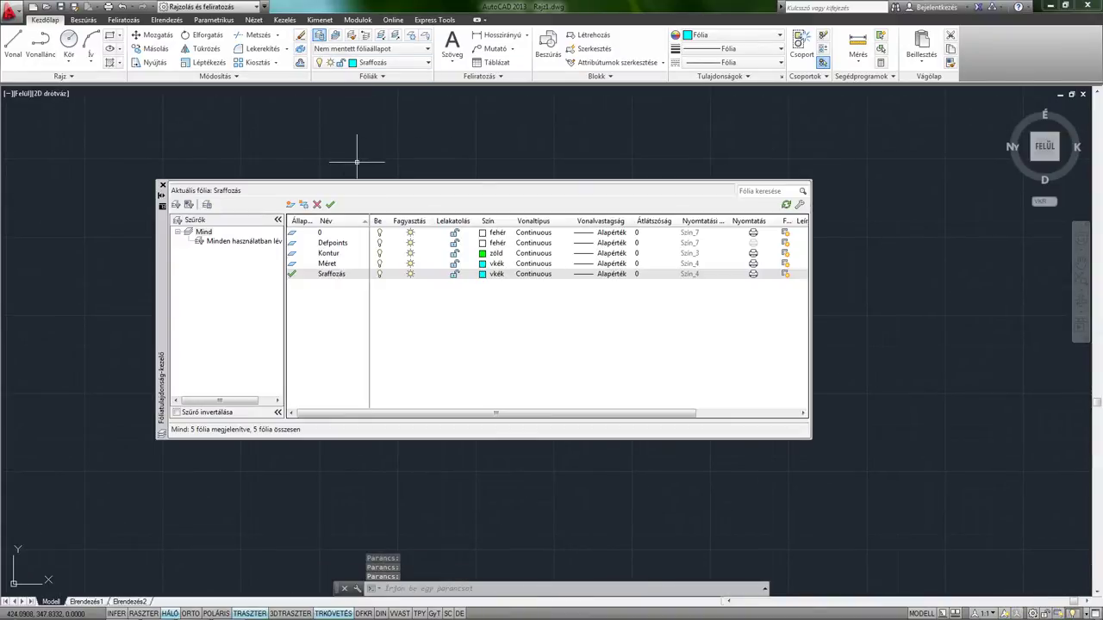
left_click(480, 274)
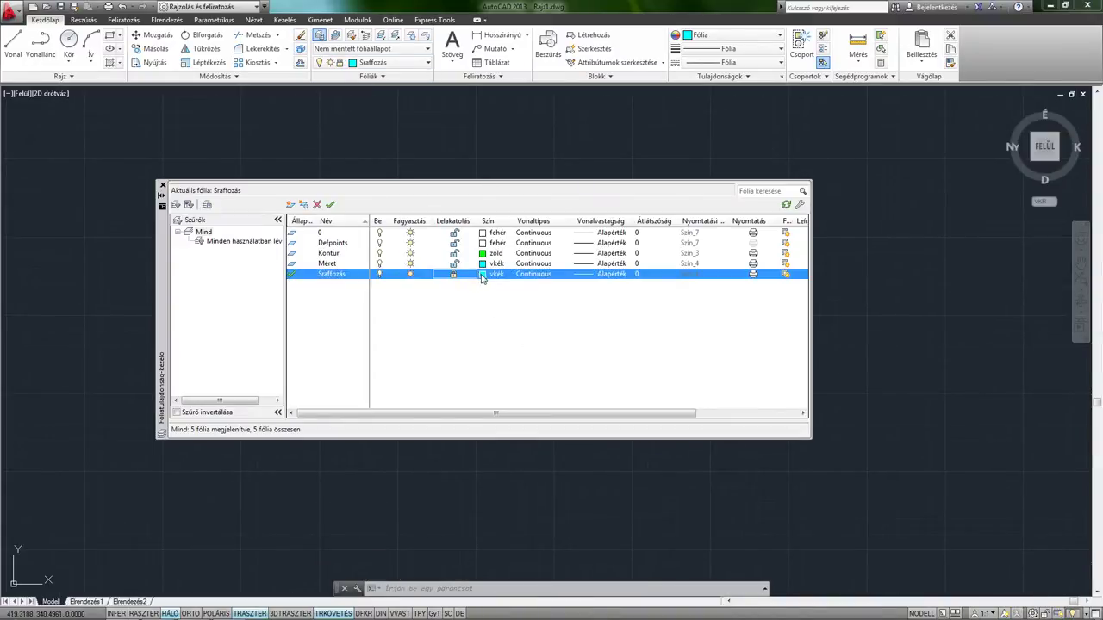
left_click(480, 274)
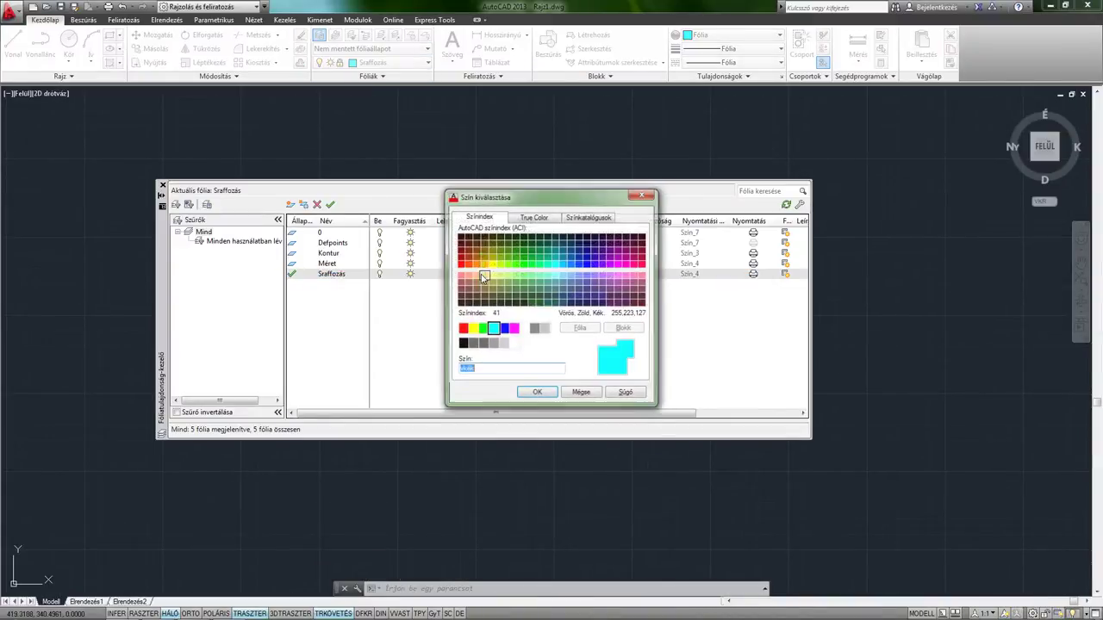
left_click(503, 344)
left_click(540, 396)
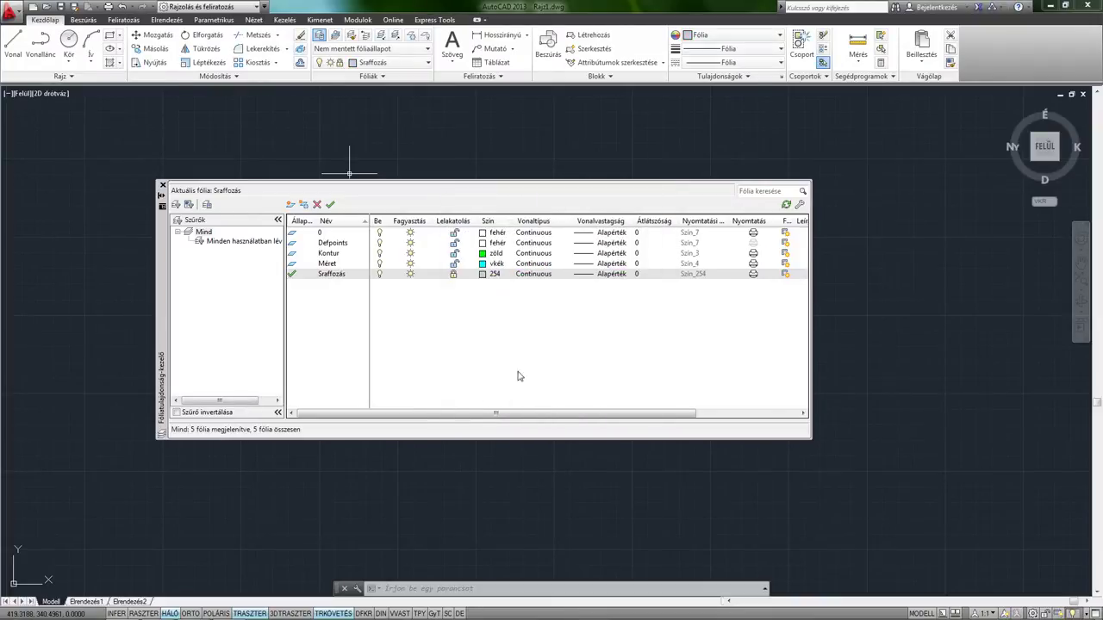
left_click(455, 277)
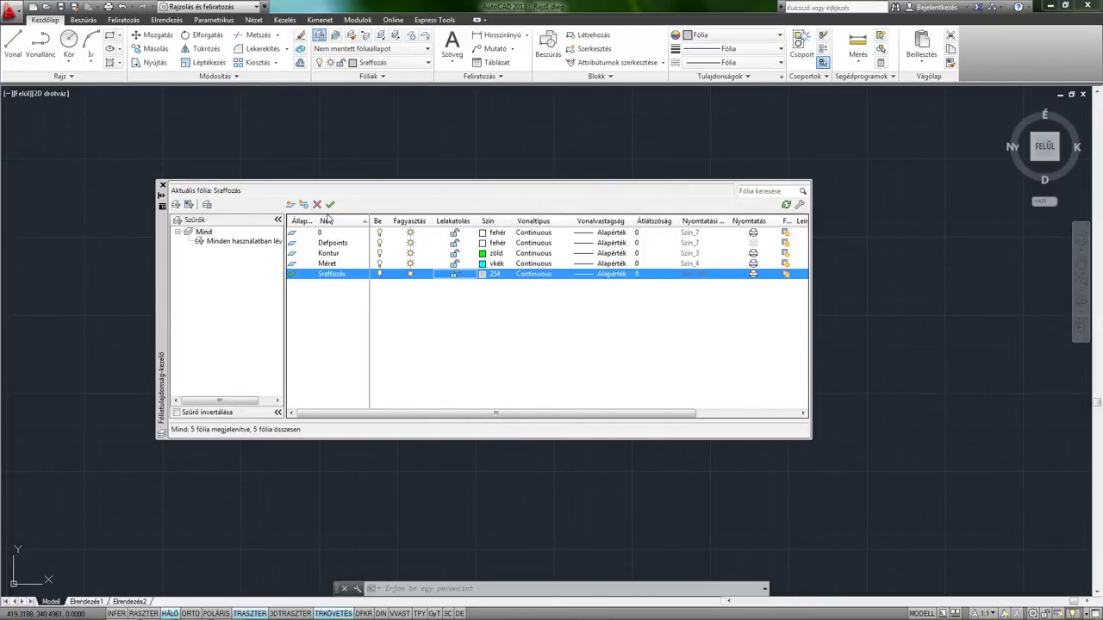
left_click(163, 185)
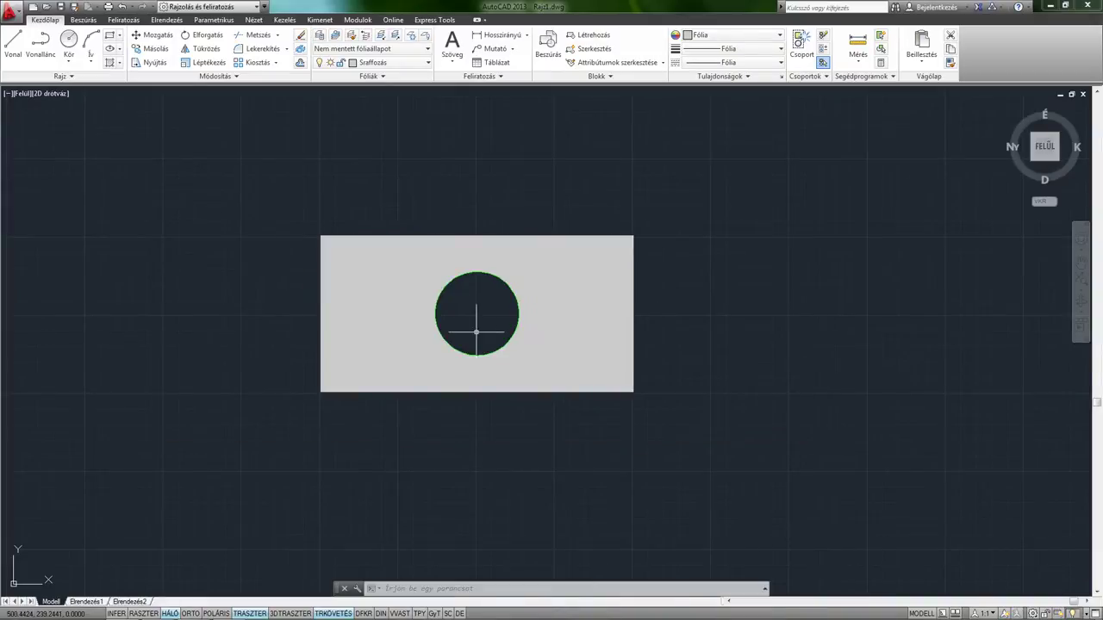
Send the plate's hatch to the back (Megjelenítési sorrend > Legalulra) so the outlines show on top
scroll(476, 328, "up", 2)
left_click(484, 293)
left_click(387, 266)
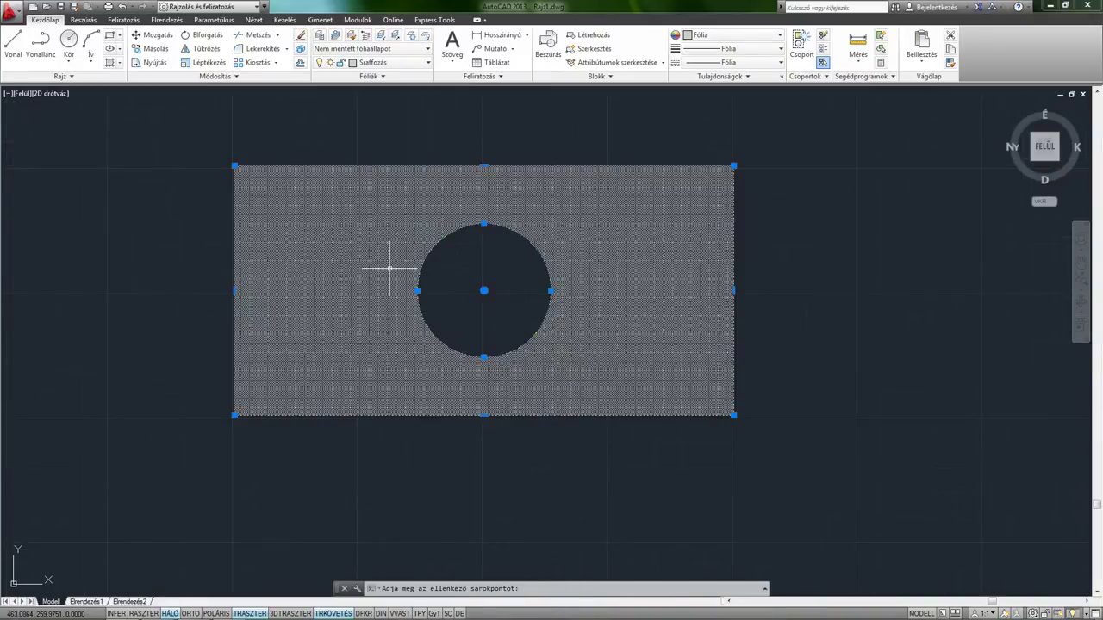
right_click(339, 250)
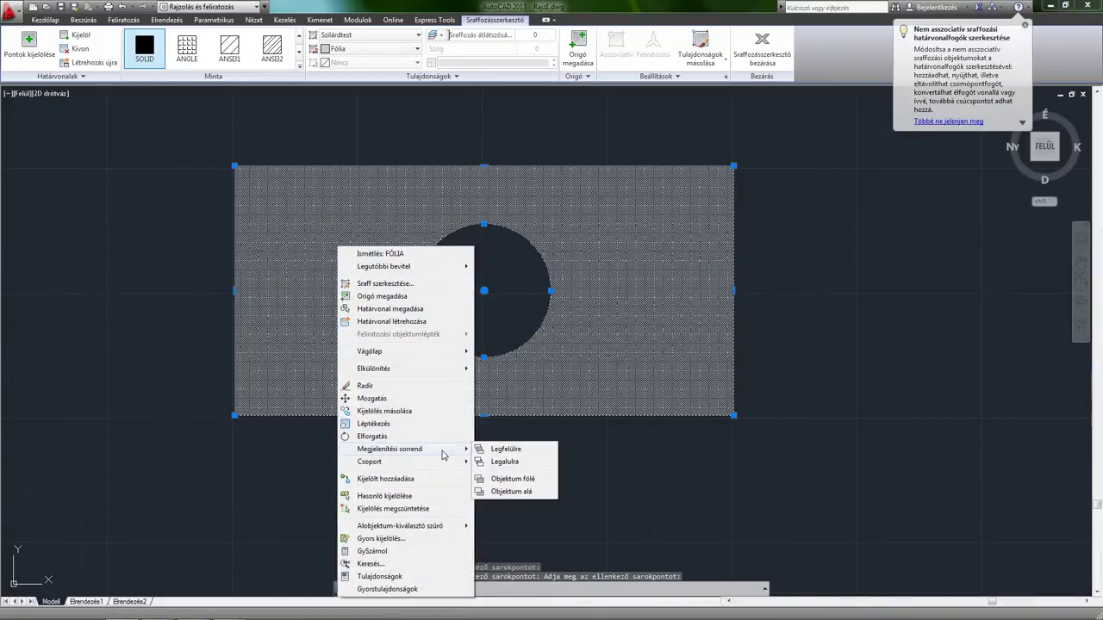
mouse_move(390, 449)
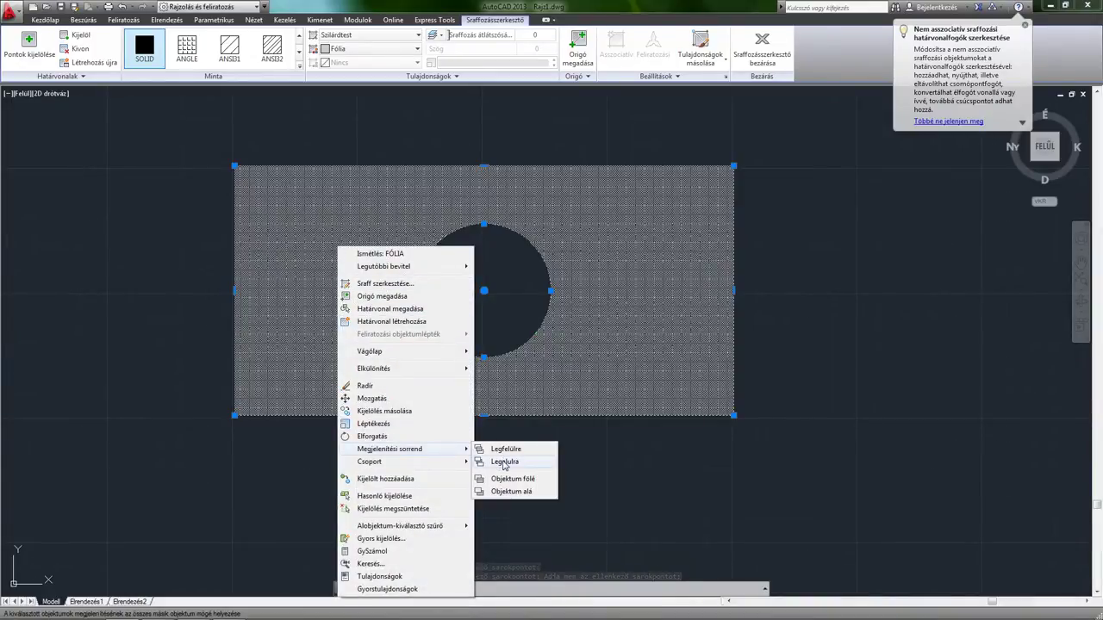
left_click(504, 462)
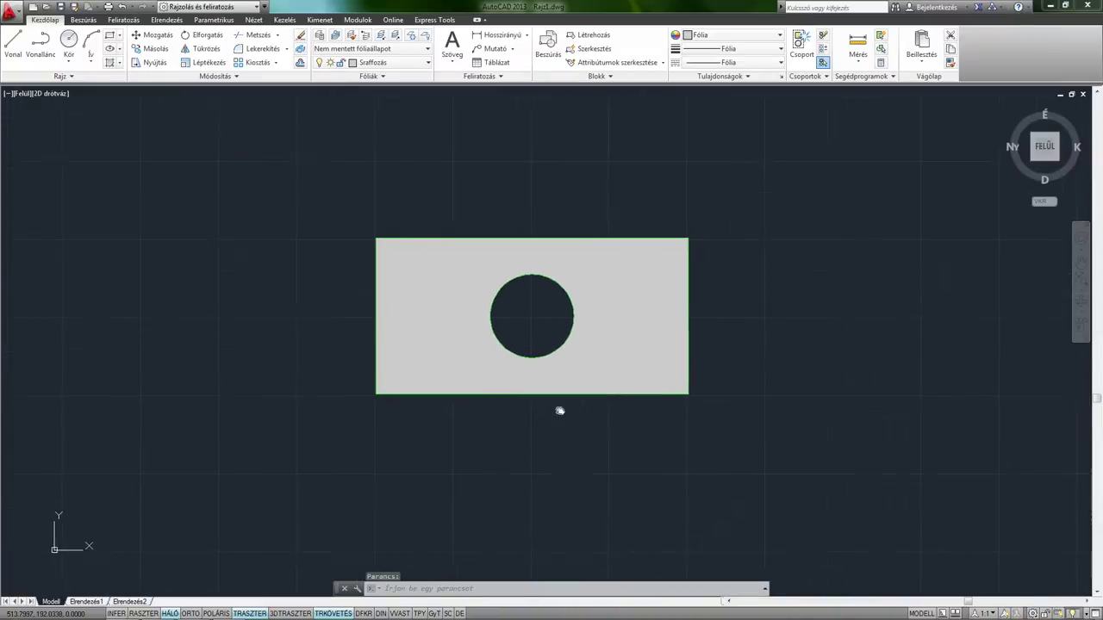
scroll(559, 408, "up", 2)
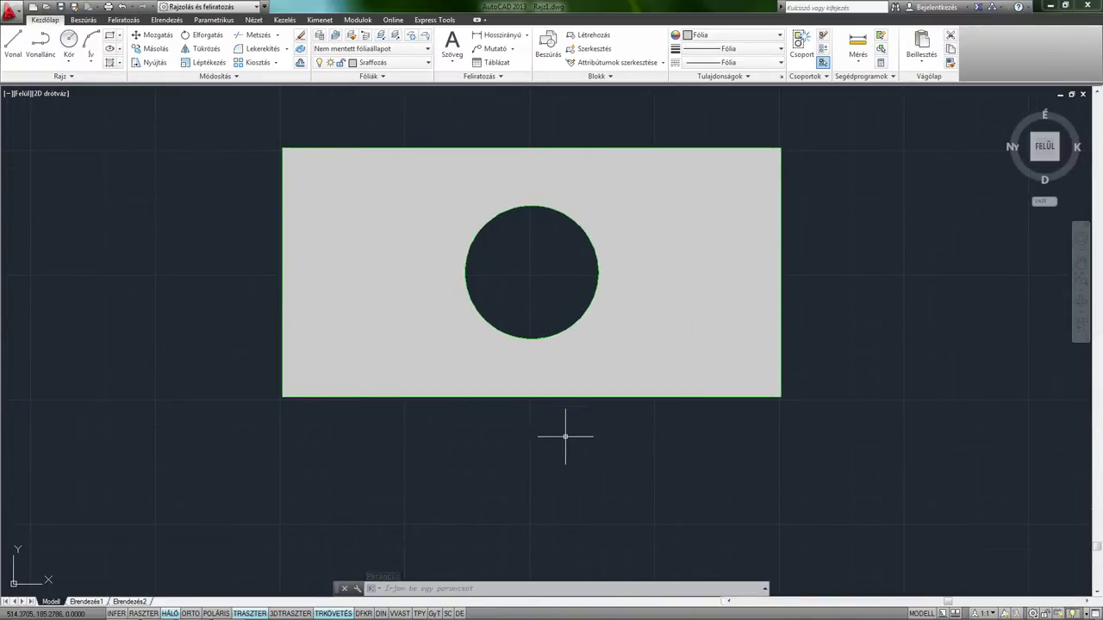
scroll(566, 432, "down", 2)
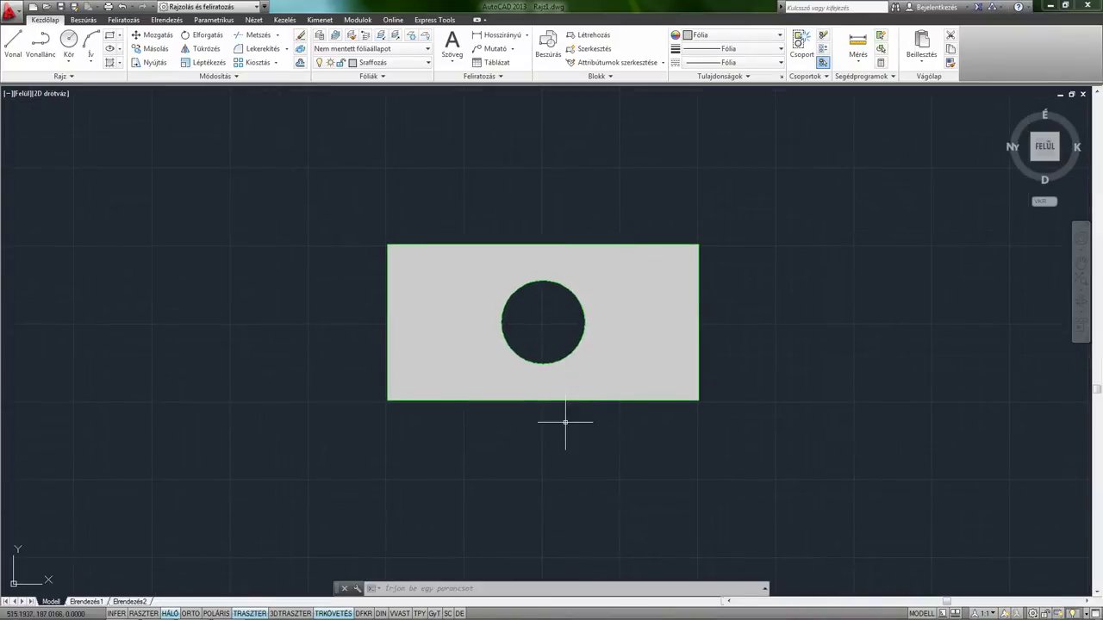
Define block 'lapka' from the plate, hole and hatch, based at the bottom edge's midpoint
left_click(859, 469)
left_click(311, 167)
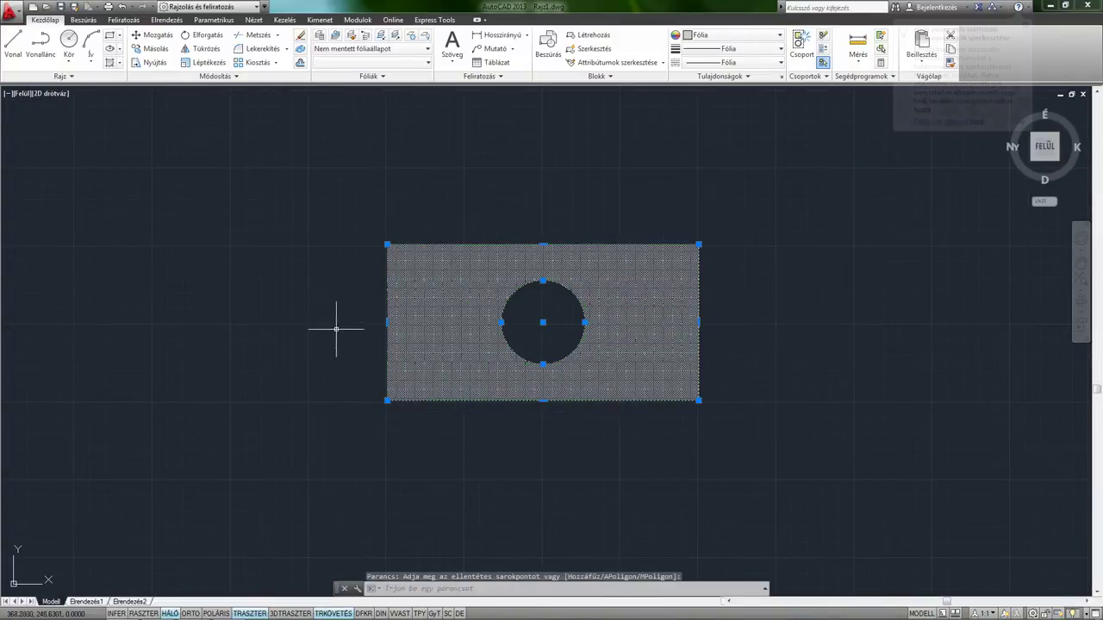
type("b")
key("Return")
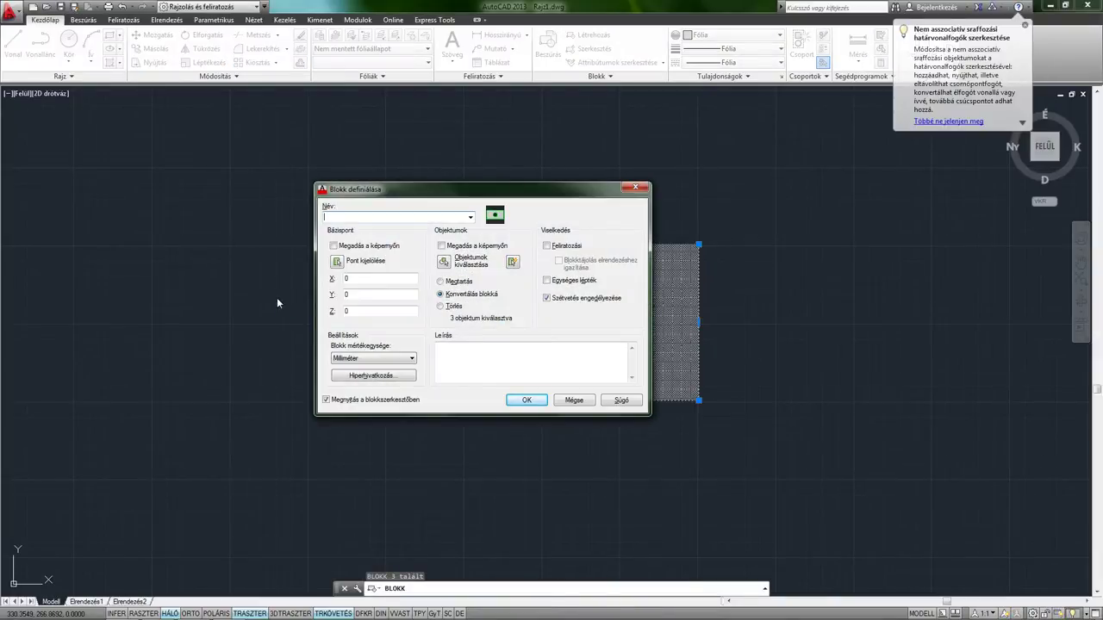
type("lapka")
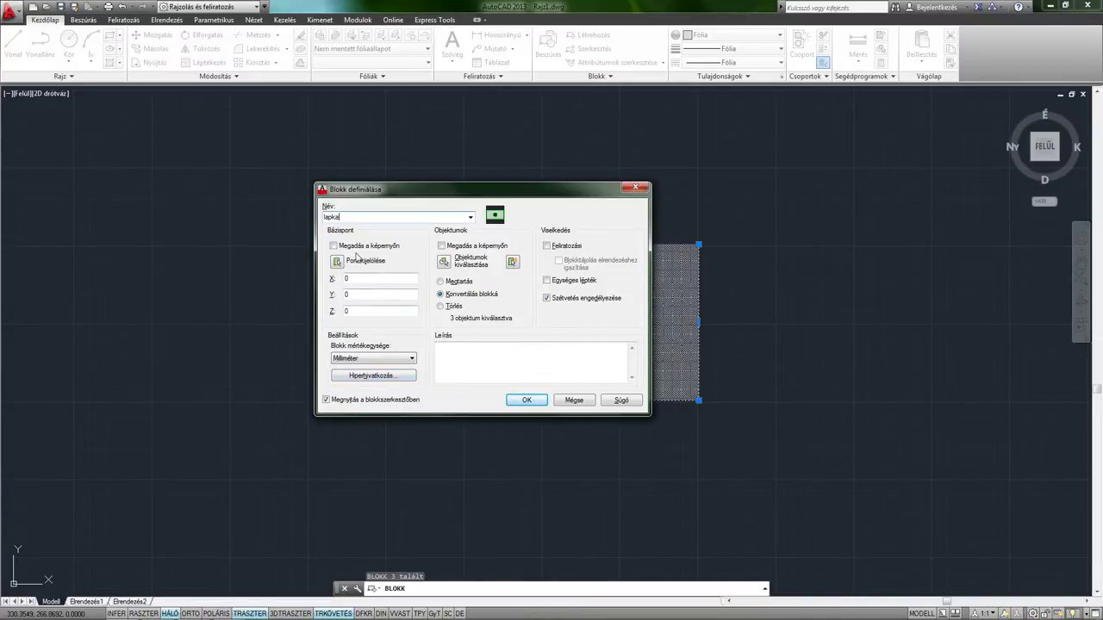
left_click(337, 262)
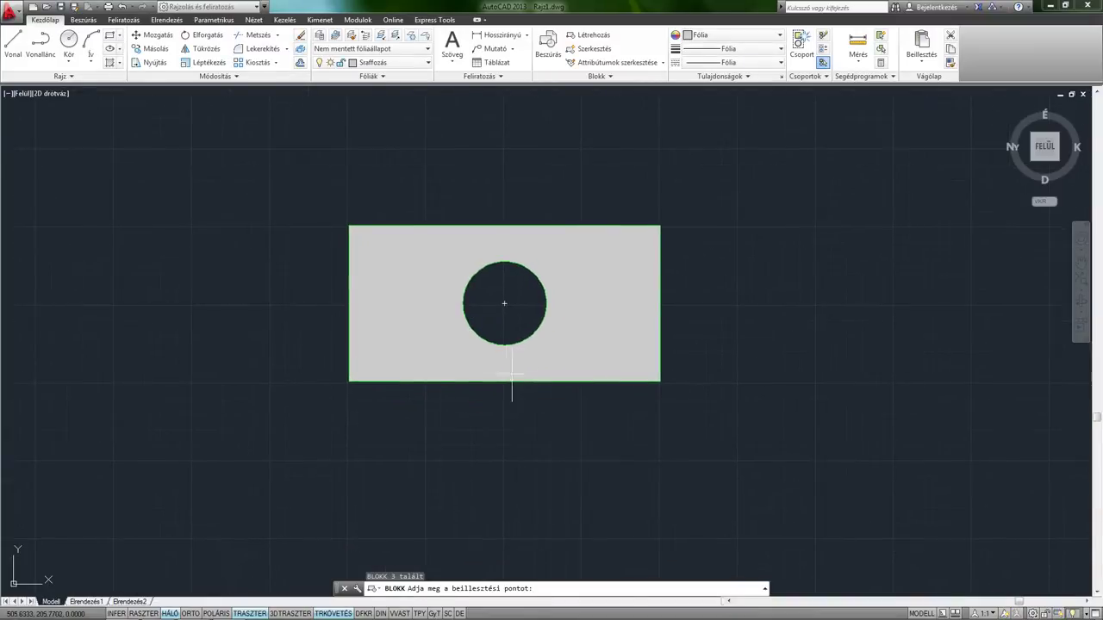
left_click(503, 381)
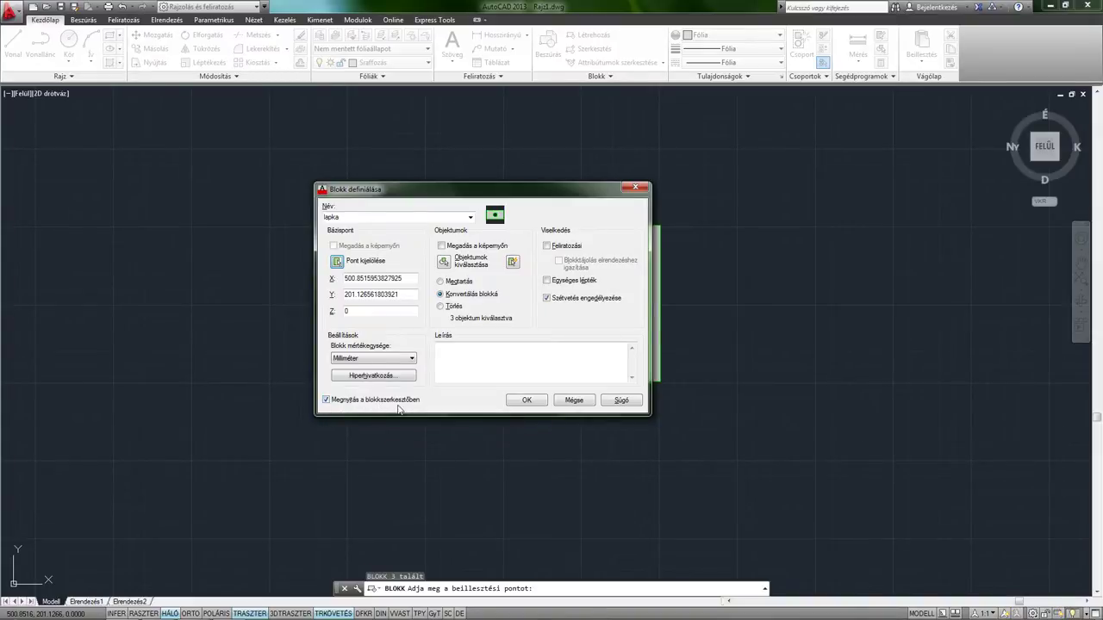
left_click(518, 401)
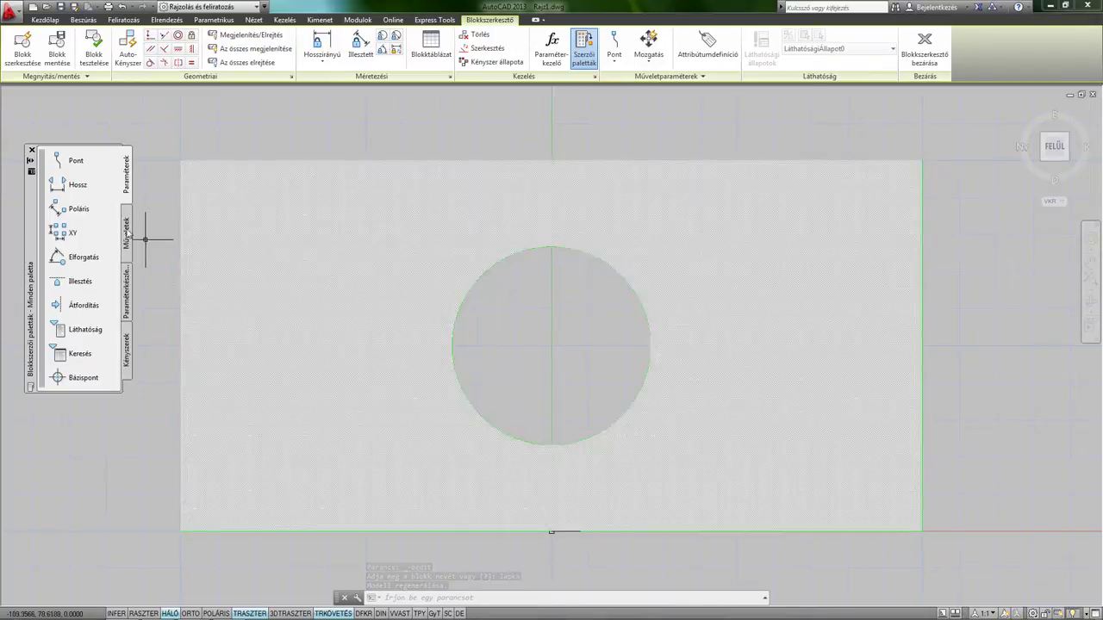
Dock the Block Authoring Palettes on the left, zoom out, and start a Pont (Point) parameter
left_click_drag(35, 217, 24, 178)
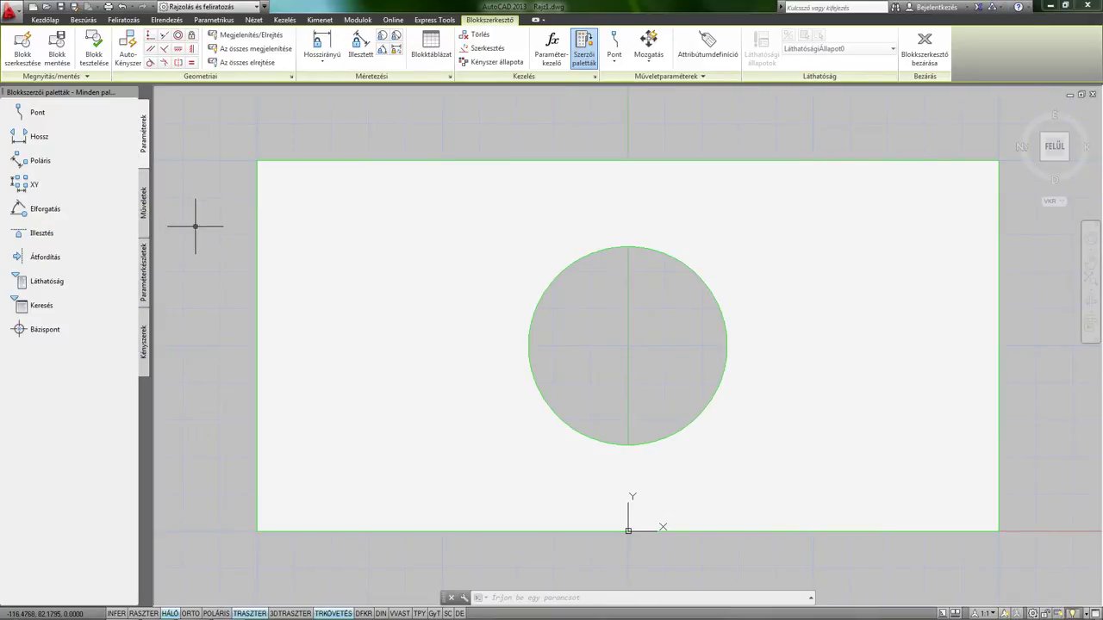
scroll(231, 220, "down", 2)
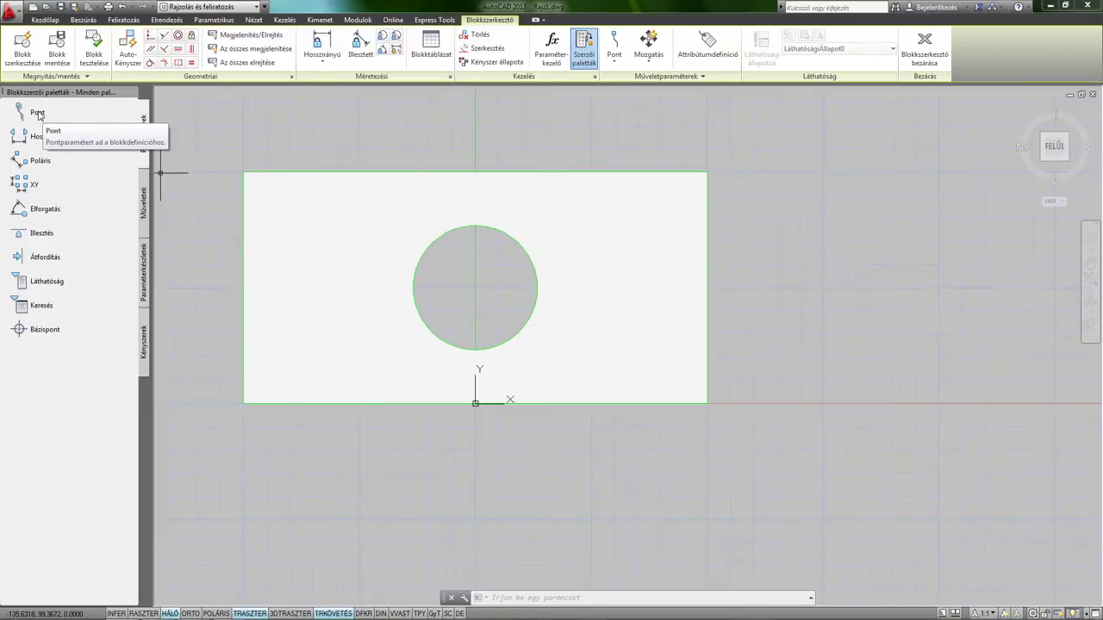
left_click(40, 114)
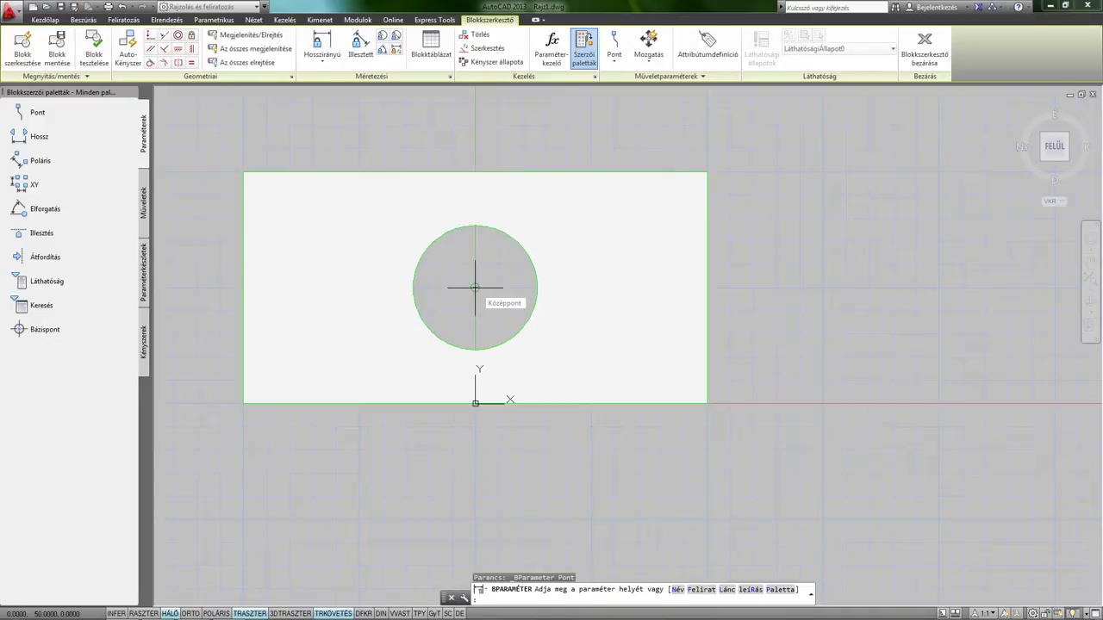
Place the Hely1 point parameter at the circle's centre with its label above-right of the hole
left_click(474, 287)
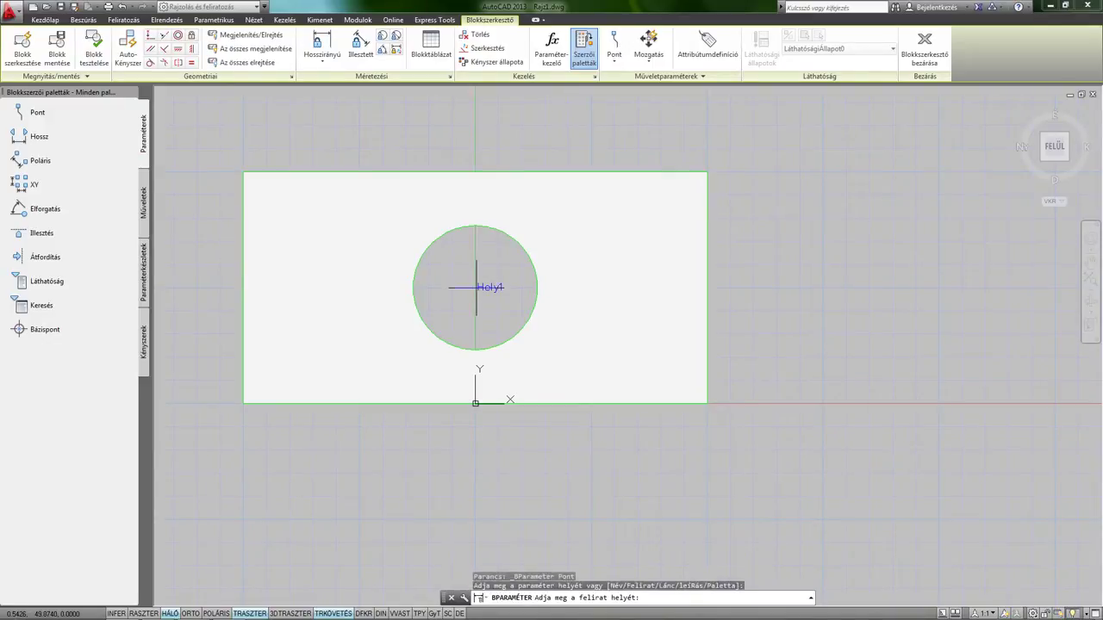
left_click(562, 220)
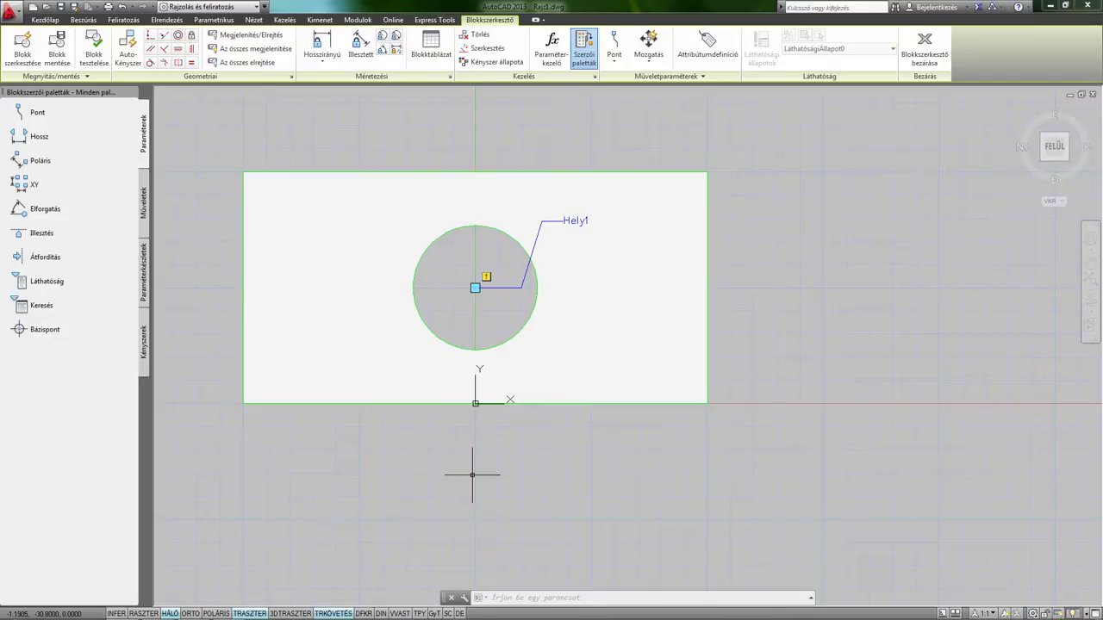
Add a Mozgatás (Move) action to Hely1 that moves the hole circle
left_click(144, 207)
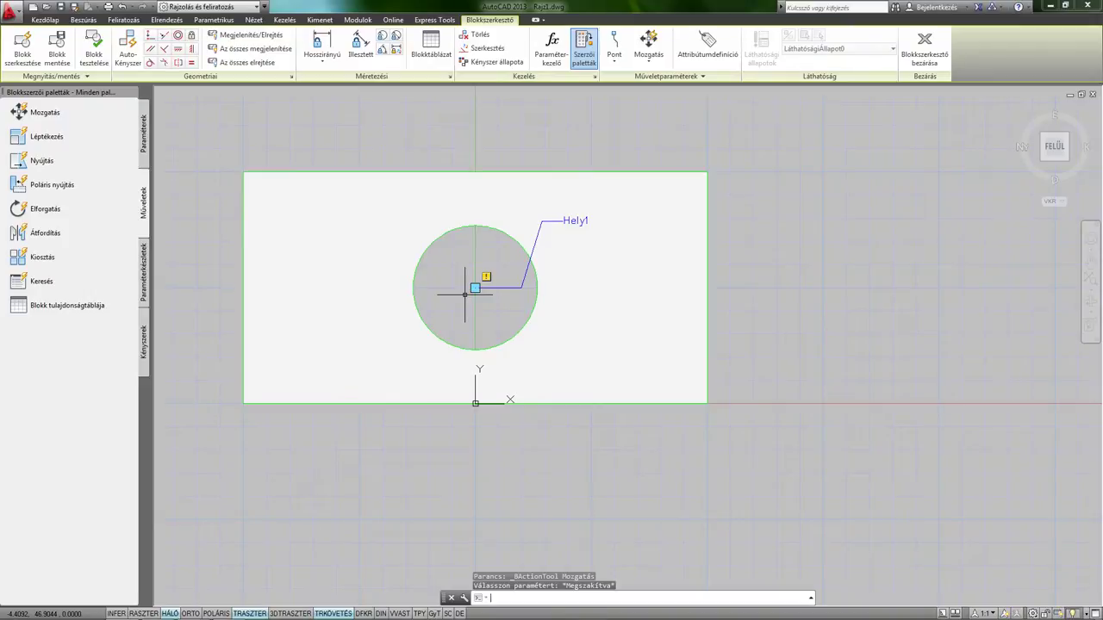
left_click(36, 117)
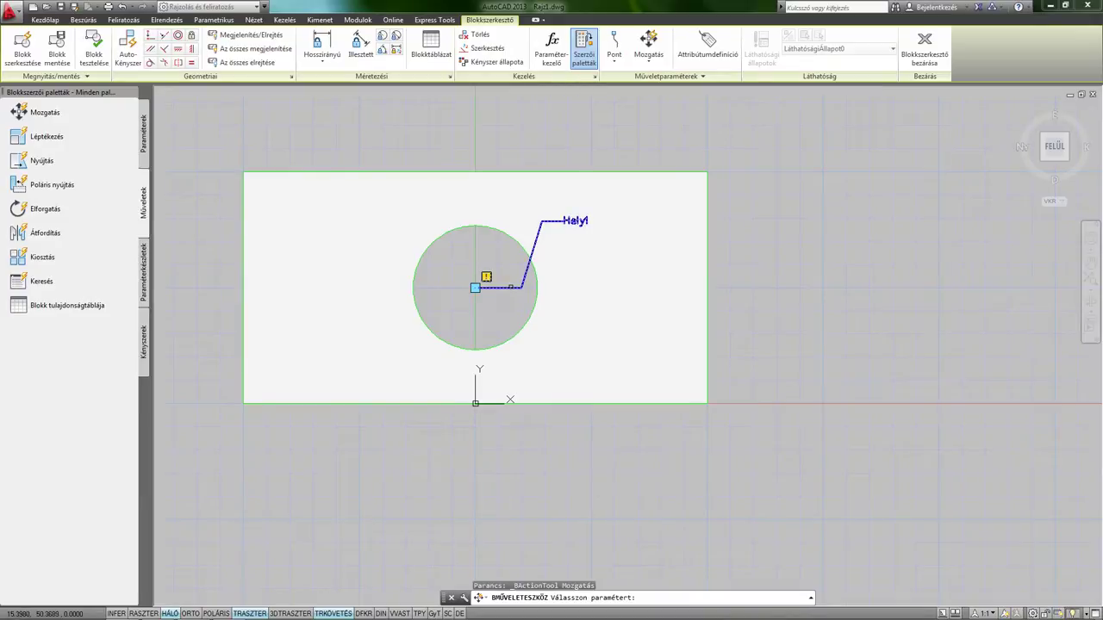
left_click(511, 286)
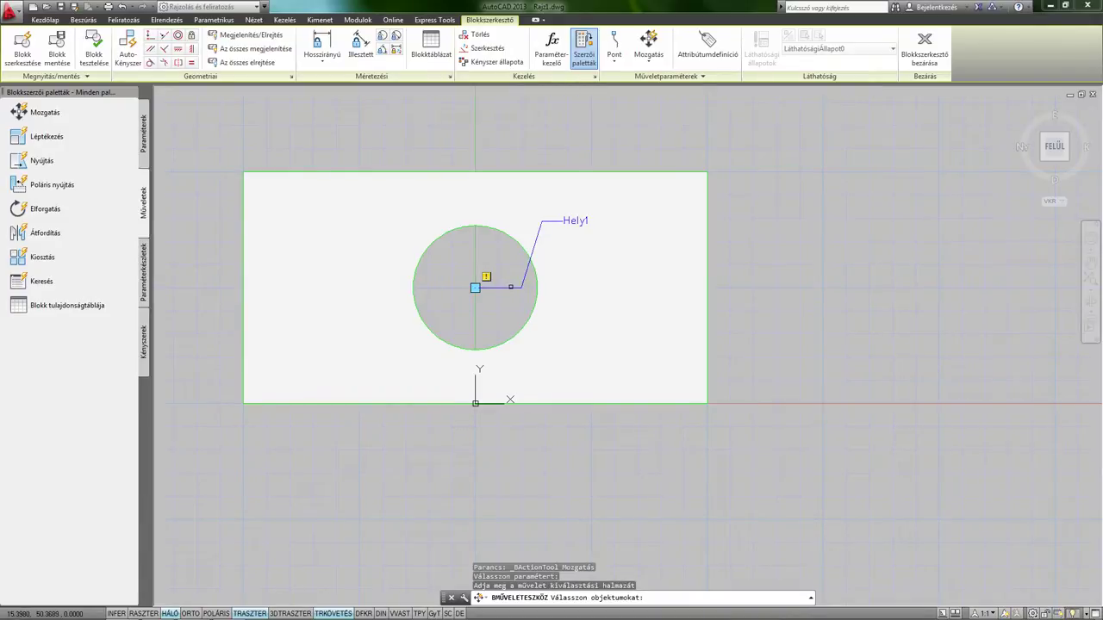
scroll(491, 267, "up", 2)
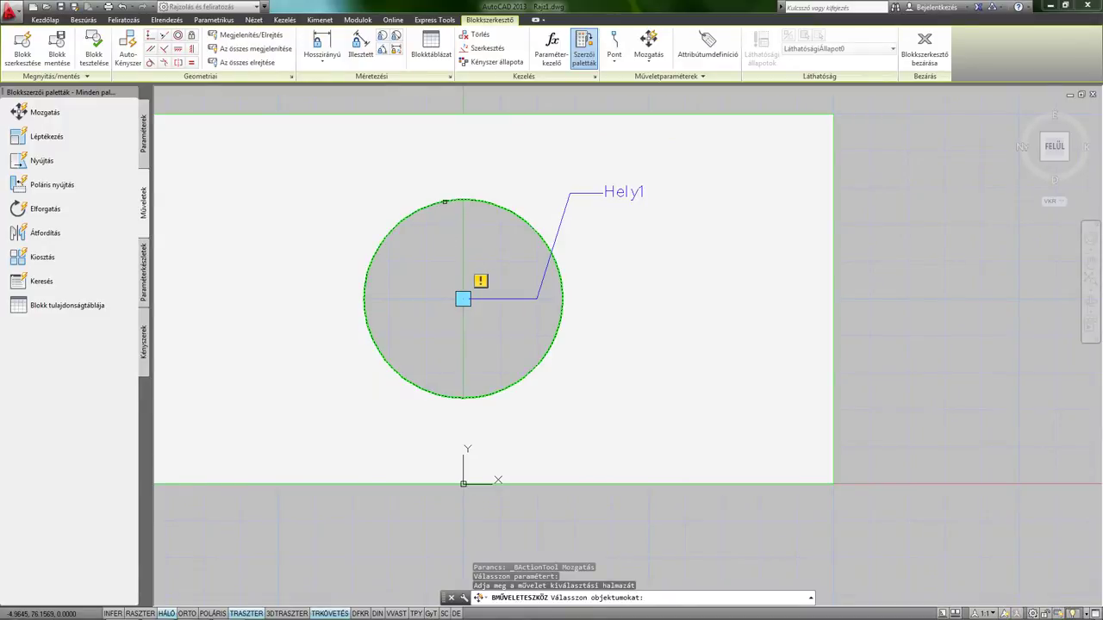
left_click(445, 201)
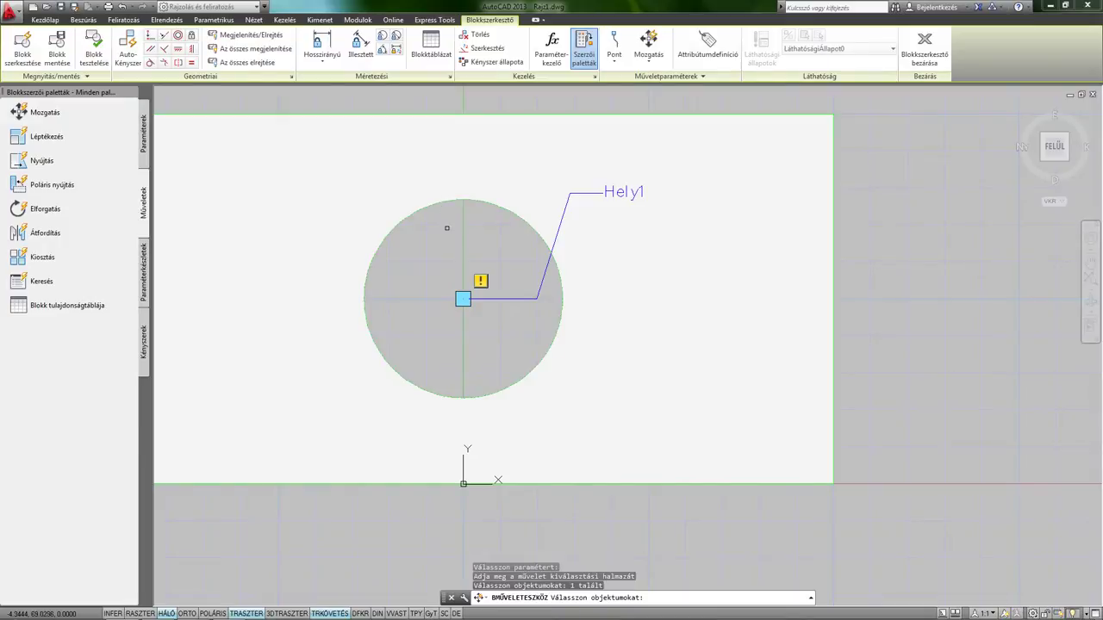
key("Return")
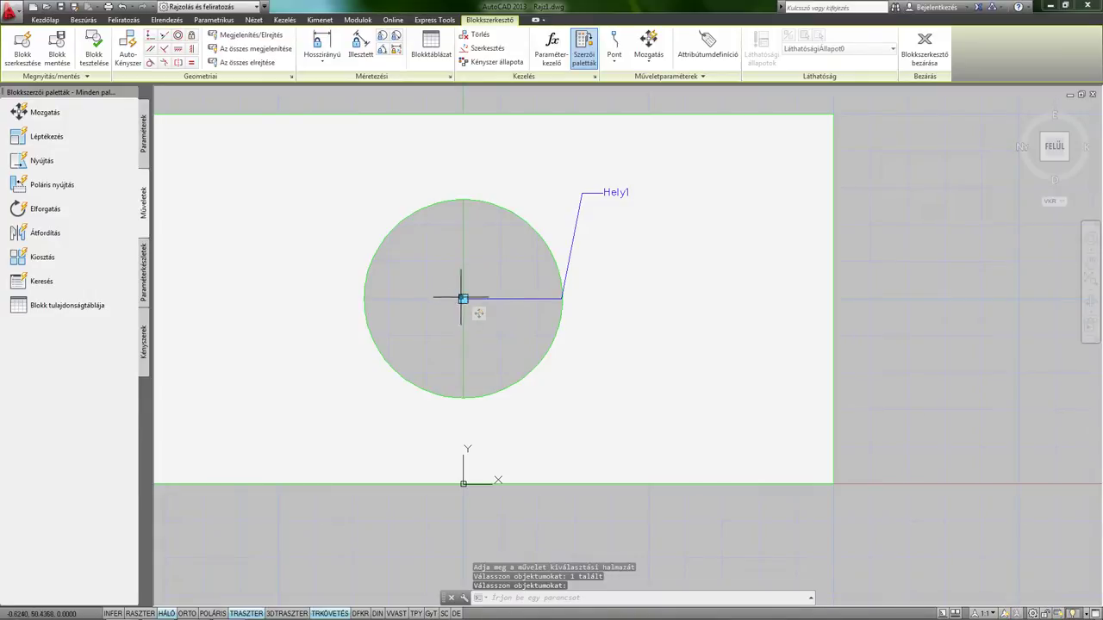
scroll(434, 308, "down", 2)
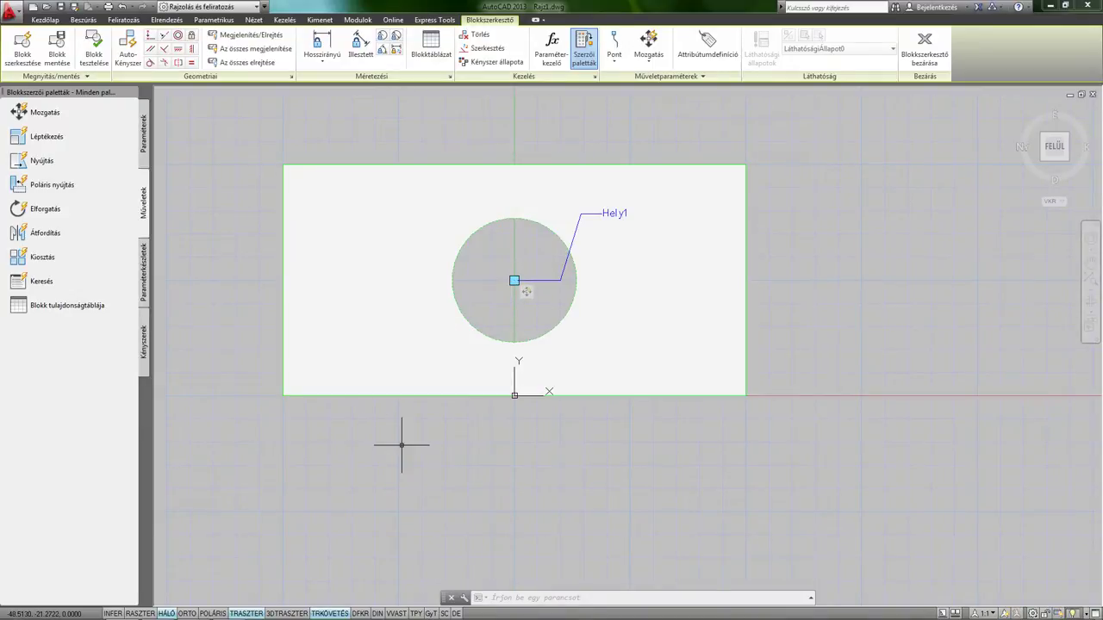
Add linear parameter Távolság1 from the plate's lower-left to lower-right corner, label below
middle_click_drag(399, 443, 421, 444)
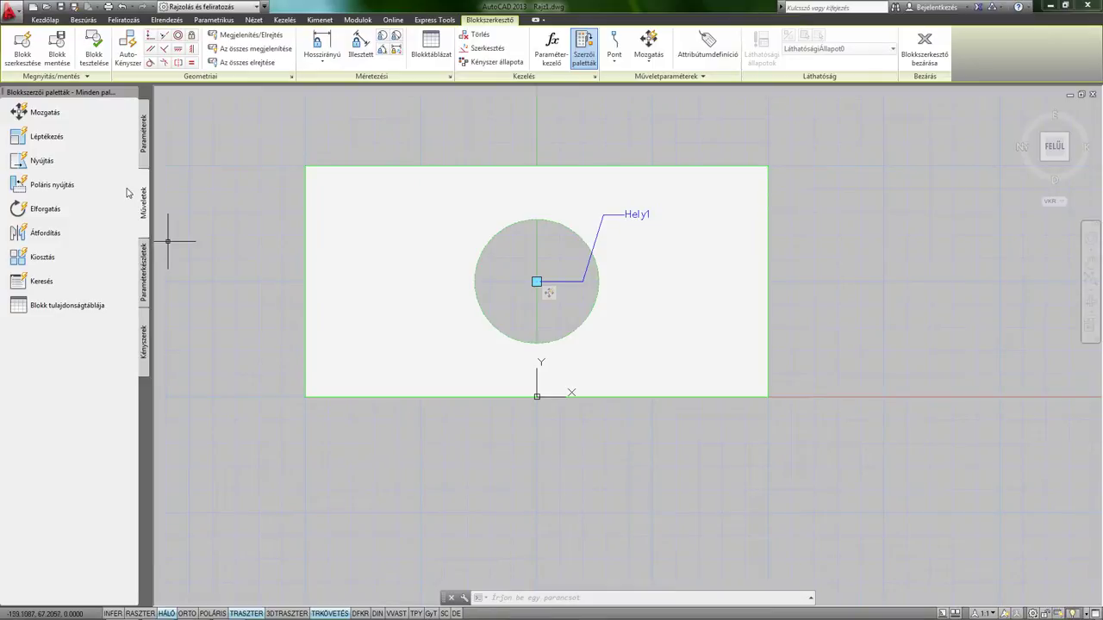
left_click(146, 145)
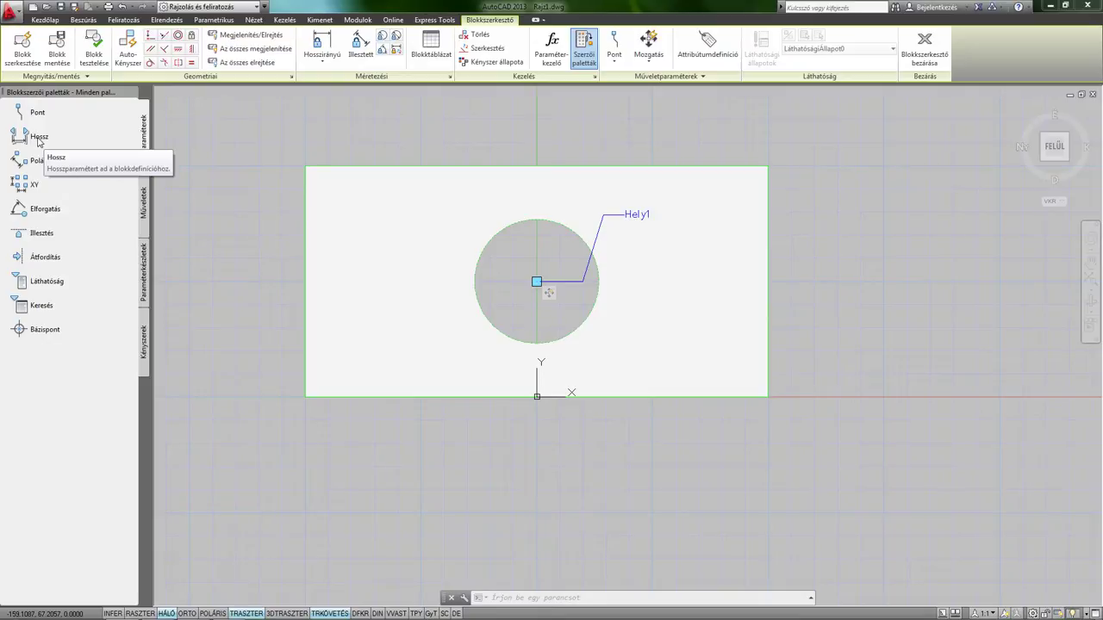
left_click(38, 138)
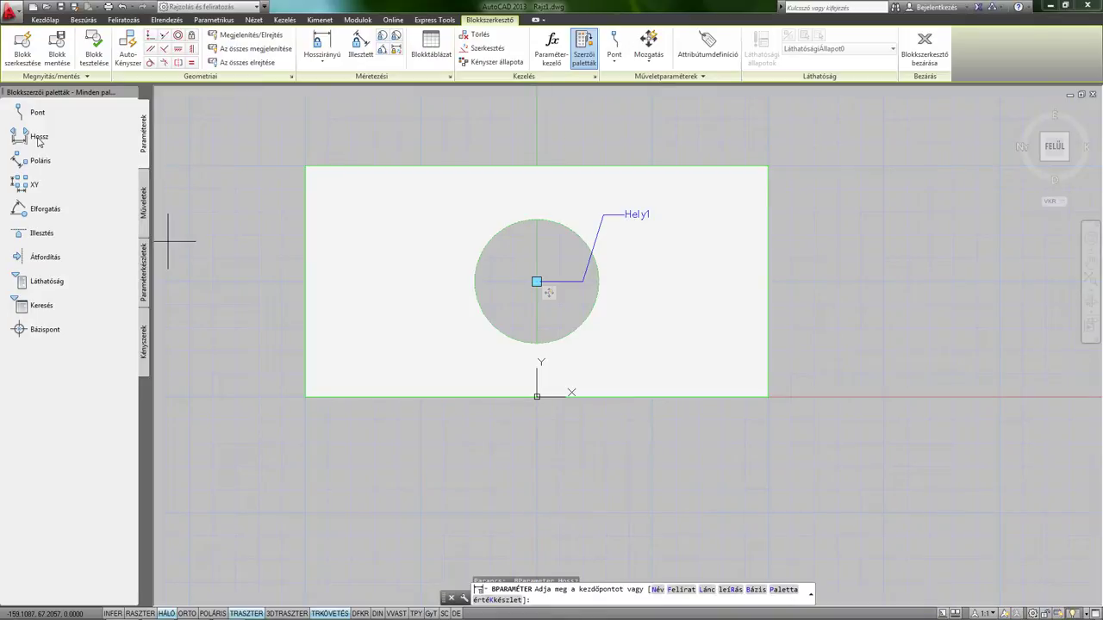
left_click(304, 397)
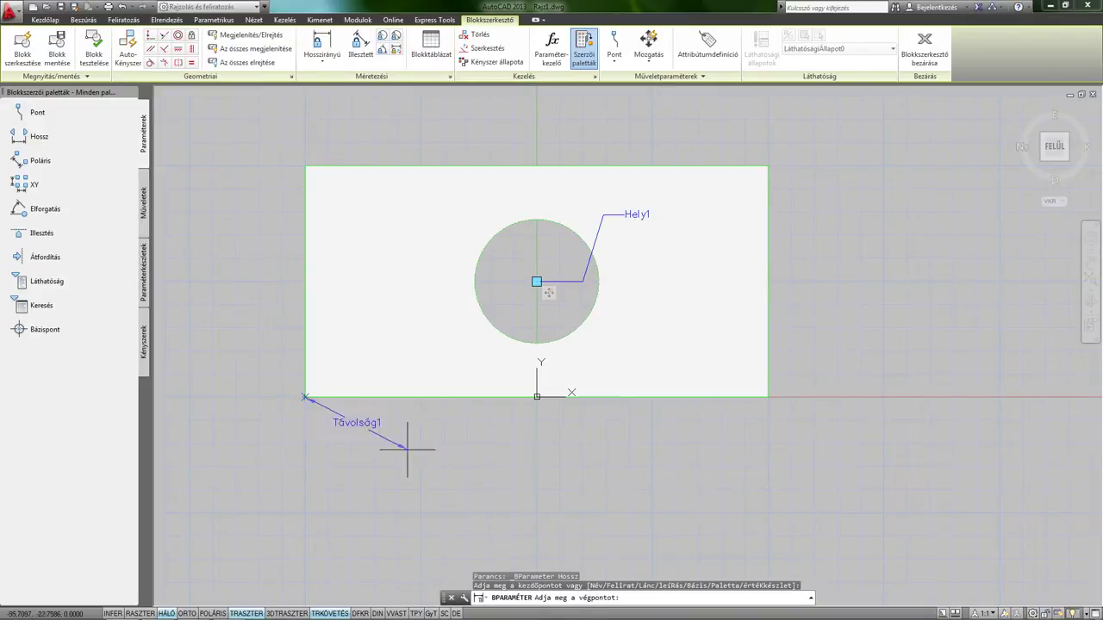
left_click(768, 397)
left_click(767, 424)
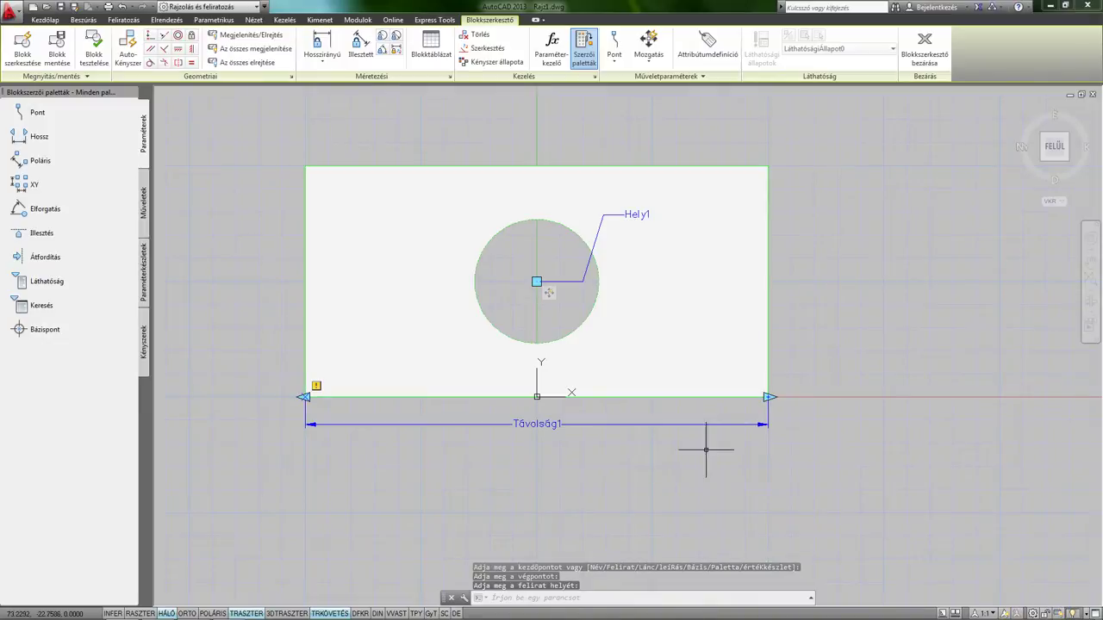
Adjust the view and bring up the block Actions list
middle_click_drag(501, 453, 507, 432)
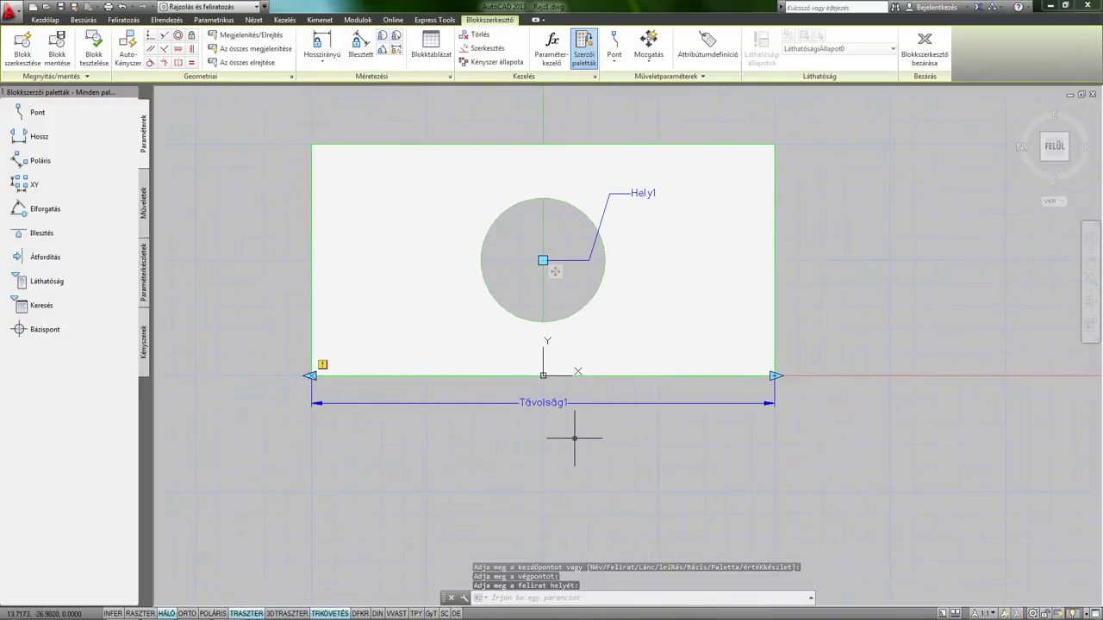
middle_click_drag(571, 420, 560, 429)
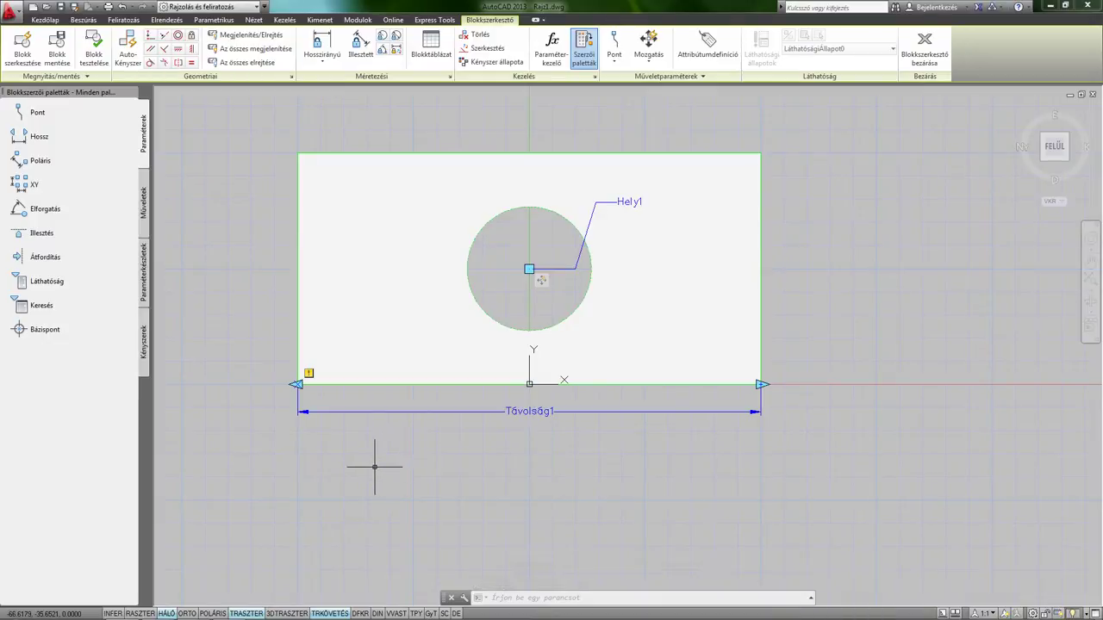
left_click(146, 214)
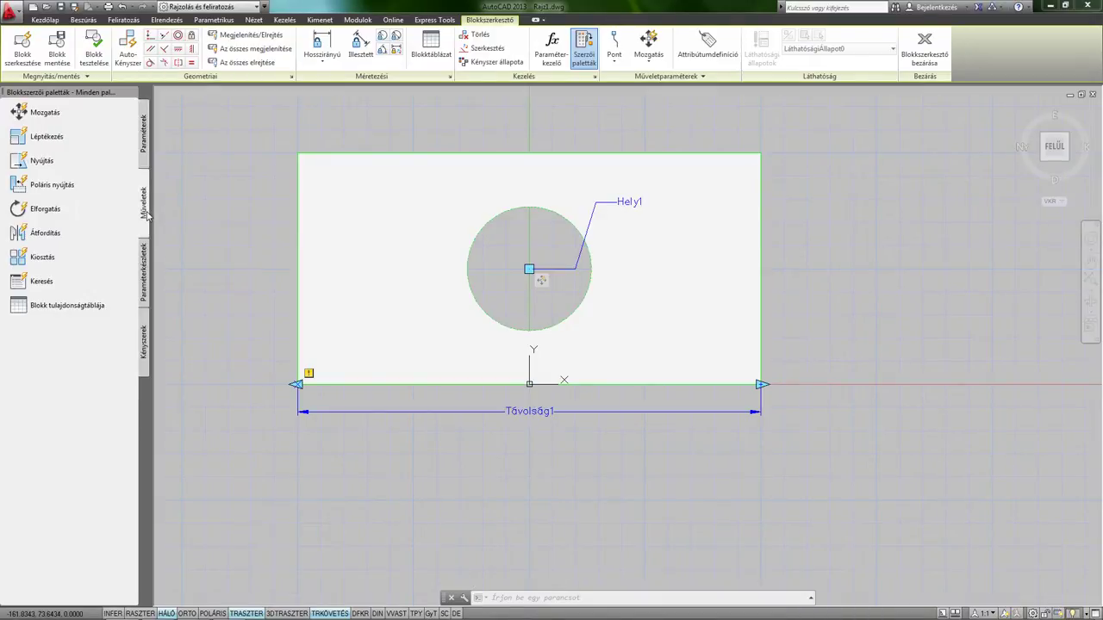
Attach a Stretch action to Távolság1's right point, framing the right edge and selecting the rectangle
left_click(36, 163)
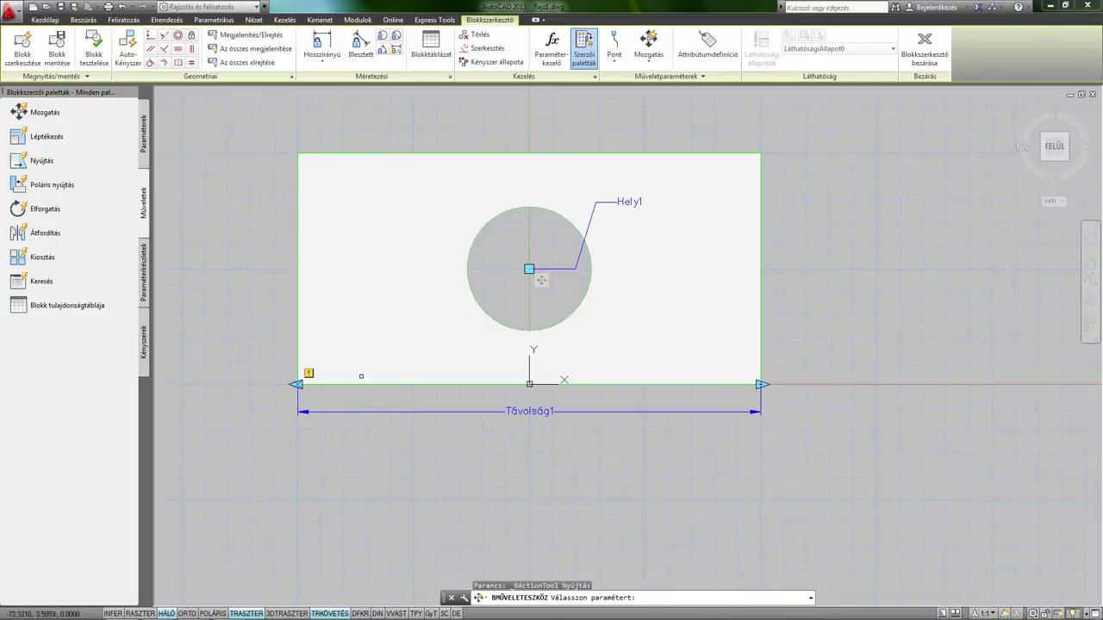
left_click(433, 414)
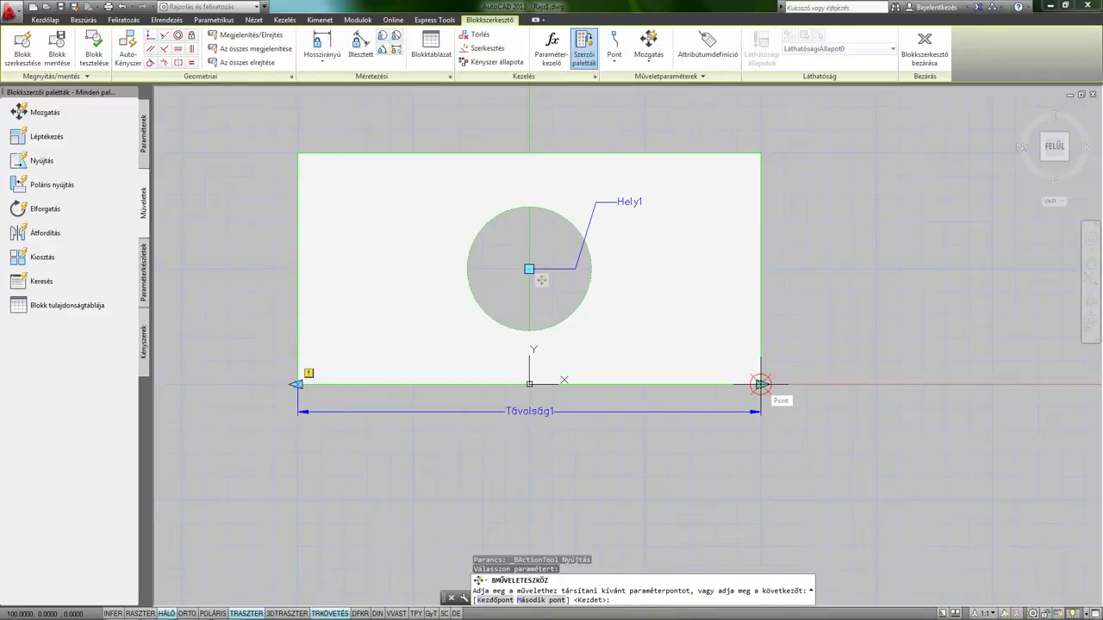
left_click(760, 384)
left_click(805, 405)
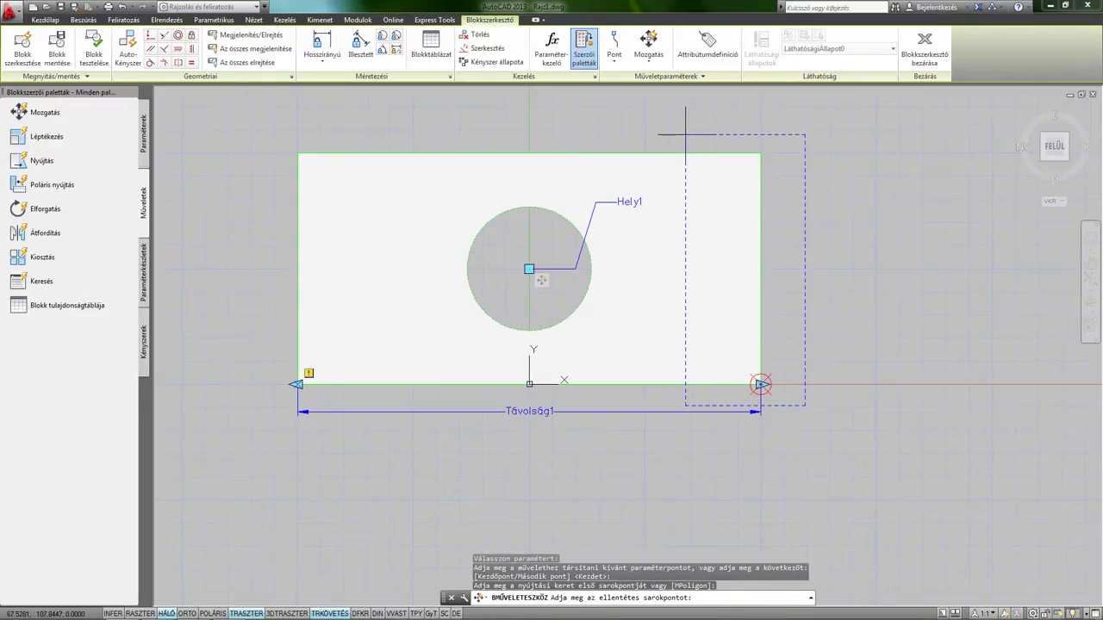
left_click(684, 134)
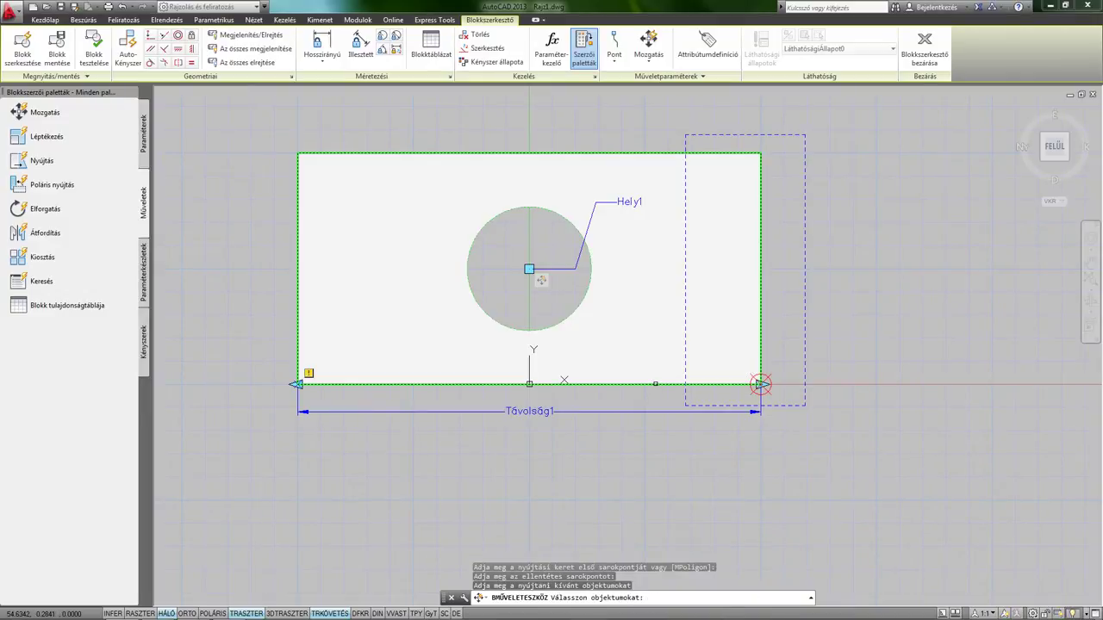
left_click(656, 383)
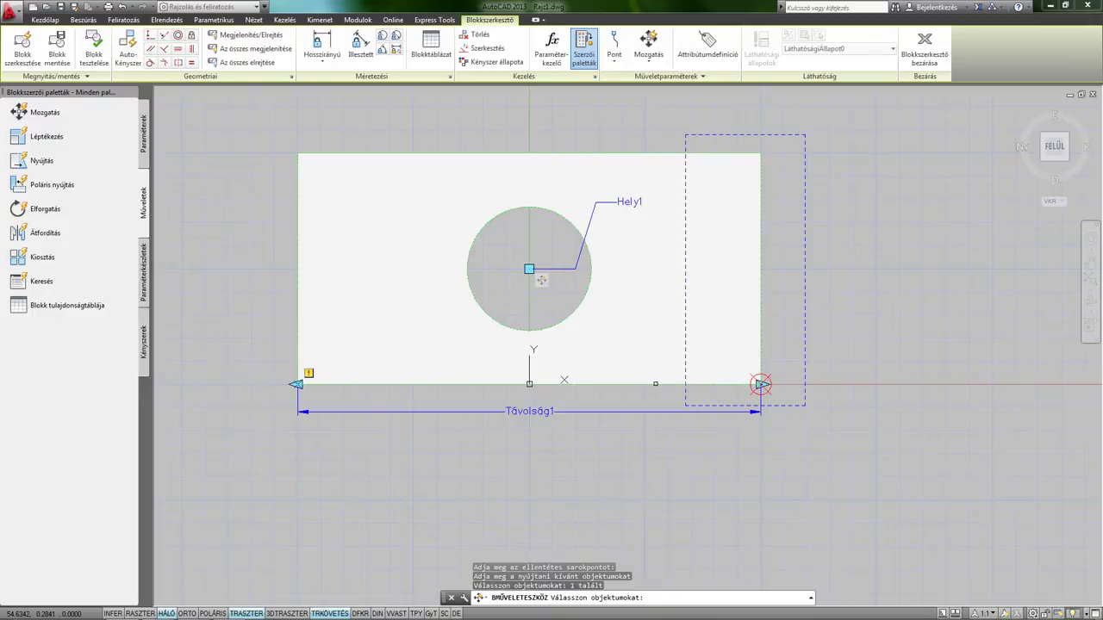
key("Return")
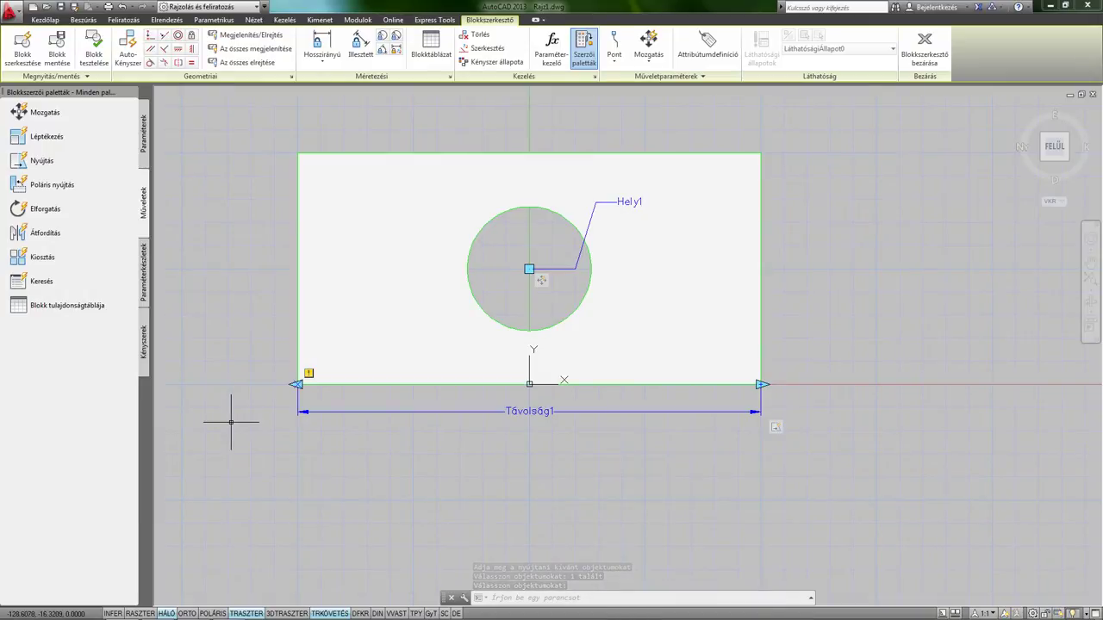
Add a second Stretch action on Távolság1's left point, framing the left edge and selecting the rectangle
left_click(40, 160)
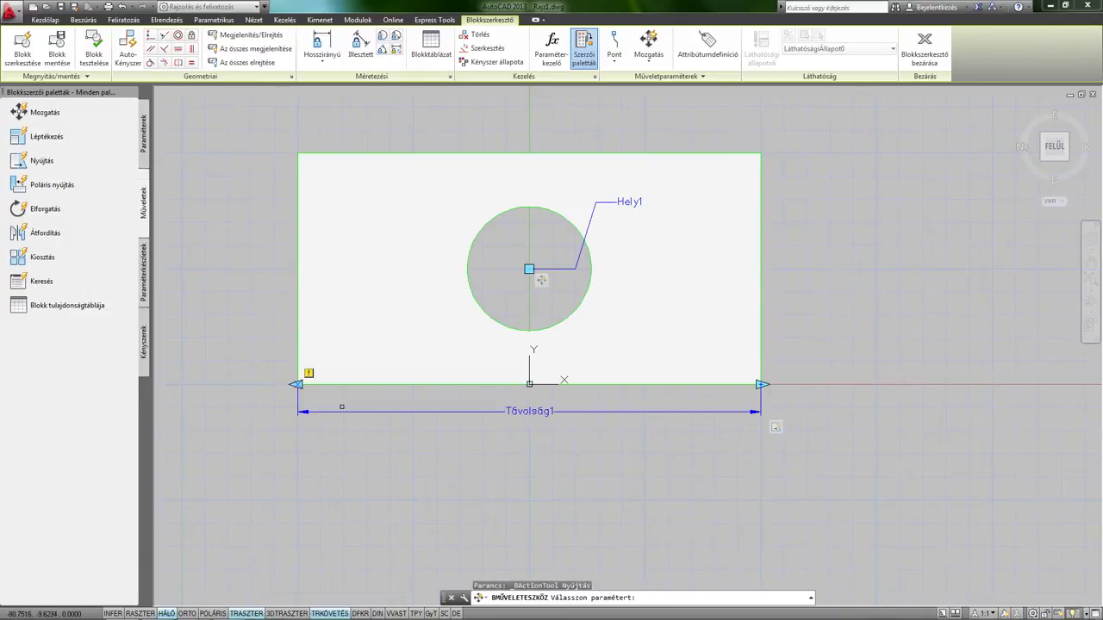
left_click(327, 410)
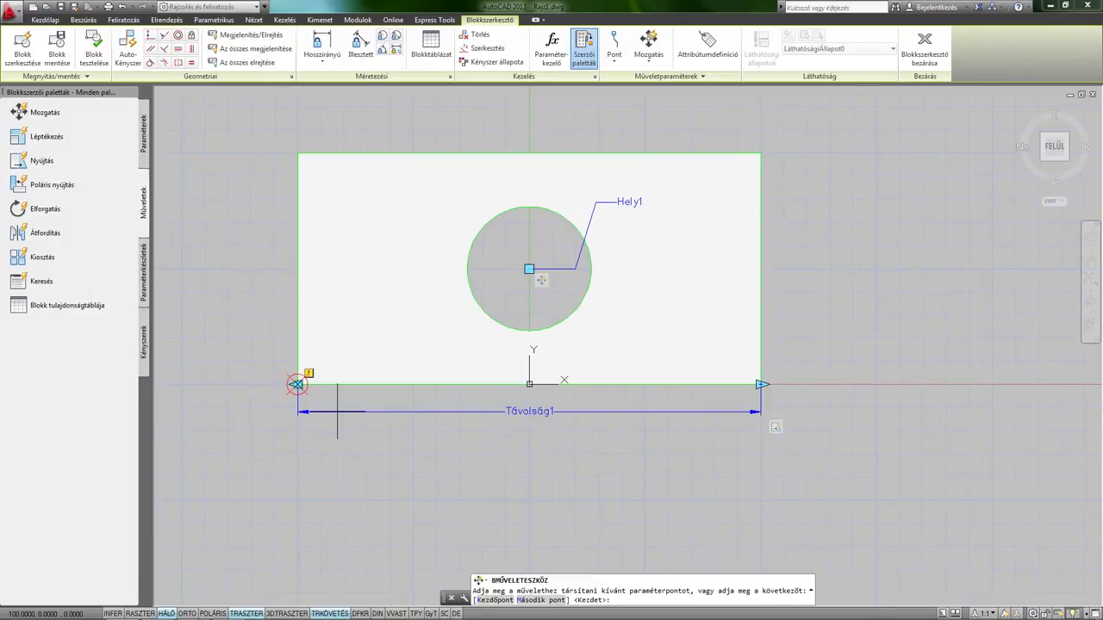
left_click(295, 384)
left_click(230, 122)
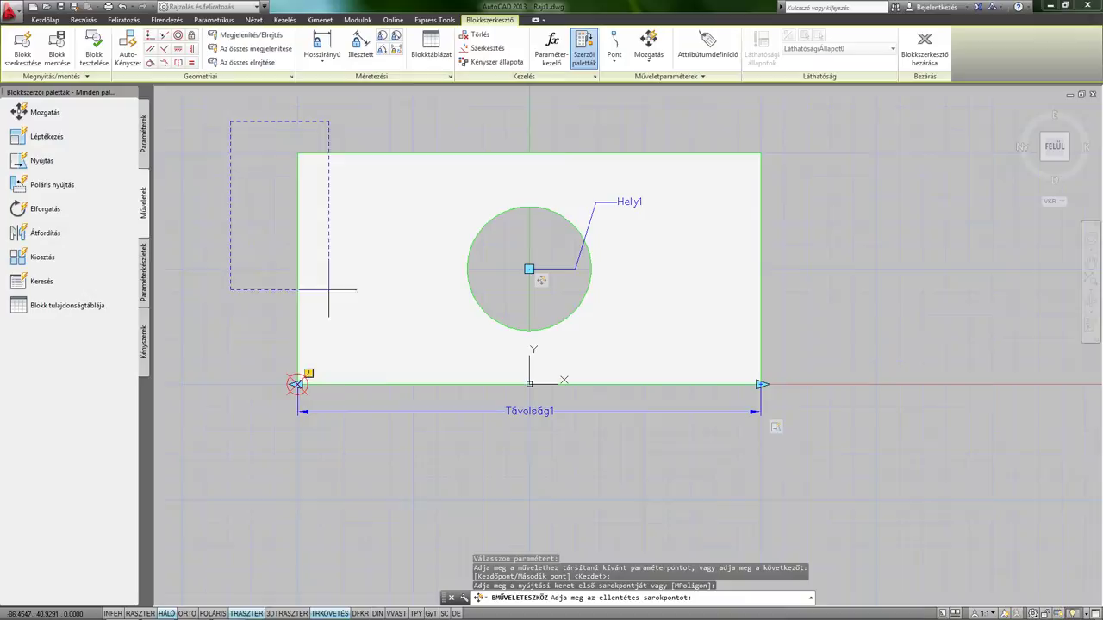
left_click(384, 449)
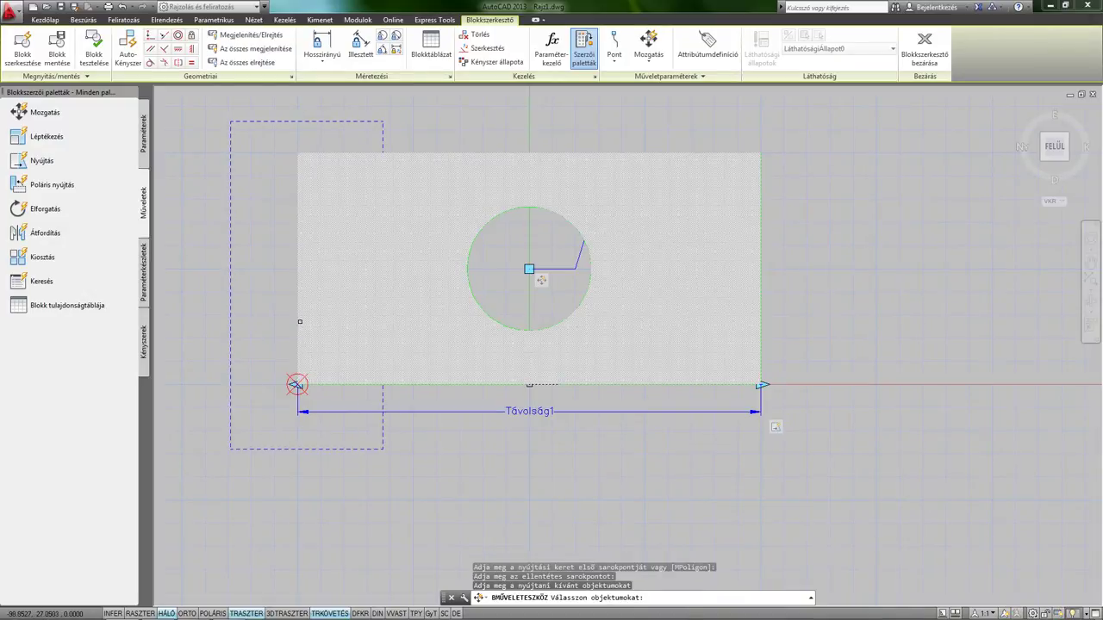
left_click(298, 322)
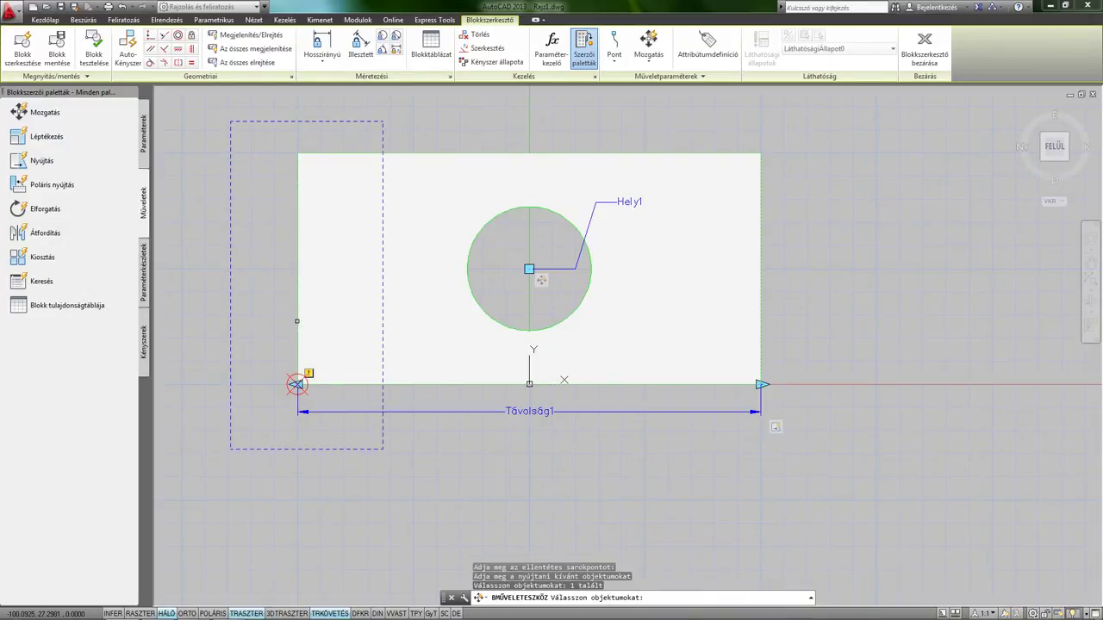
key("Return")
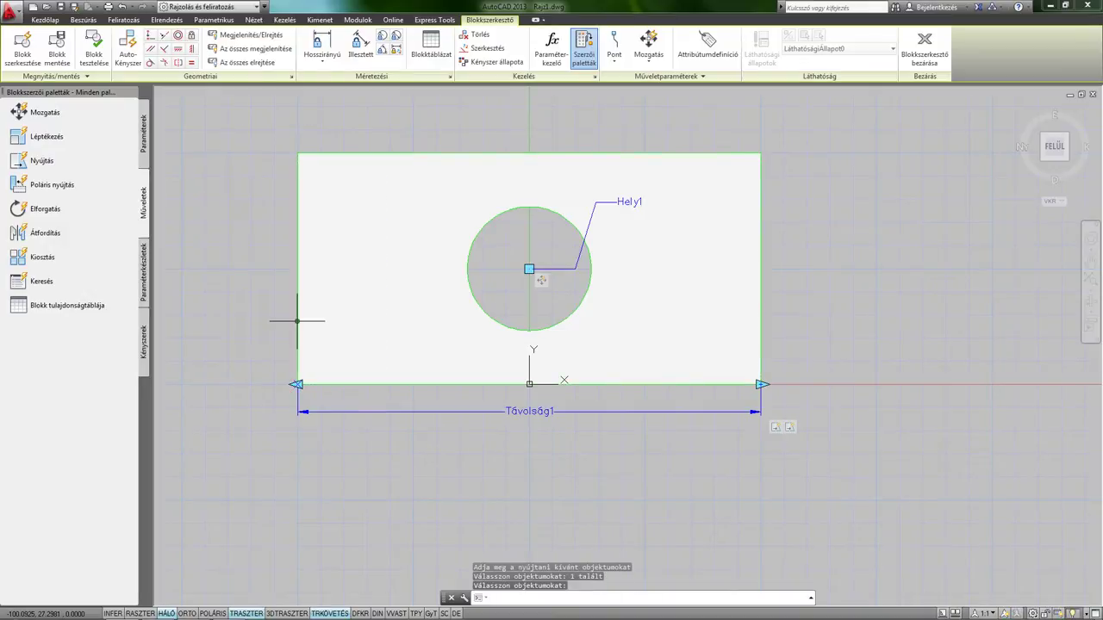
Select the Távolság1 parameter in the Block Editor
middle_click_drag(408, 450, 426, 447)
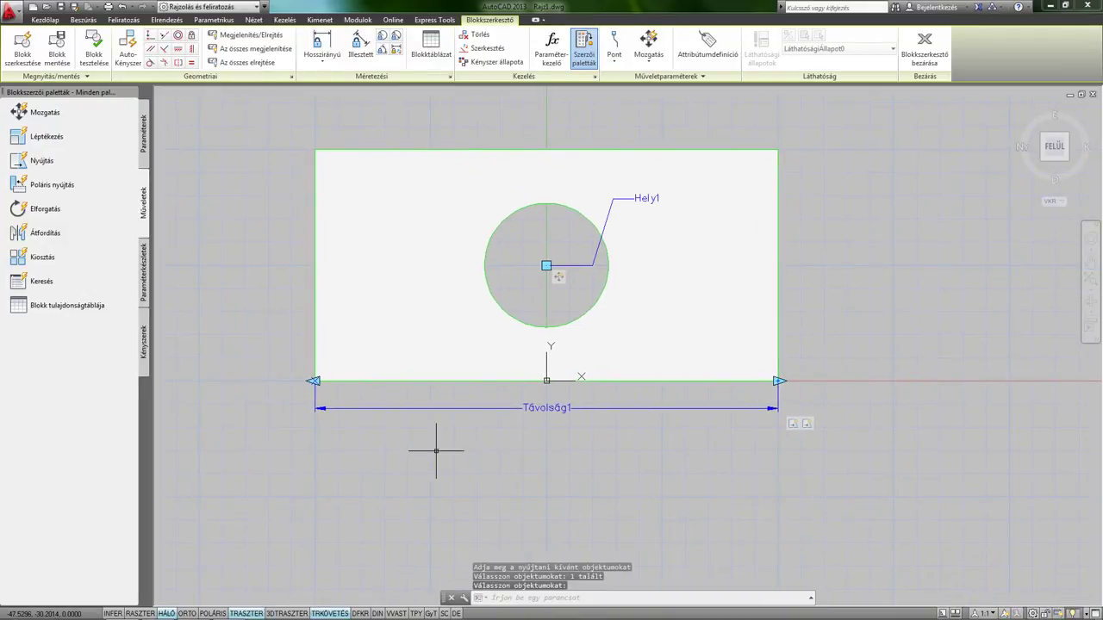
middle_click_drag(438, 450, 449, 455)
left_click(727, 459)
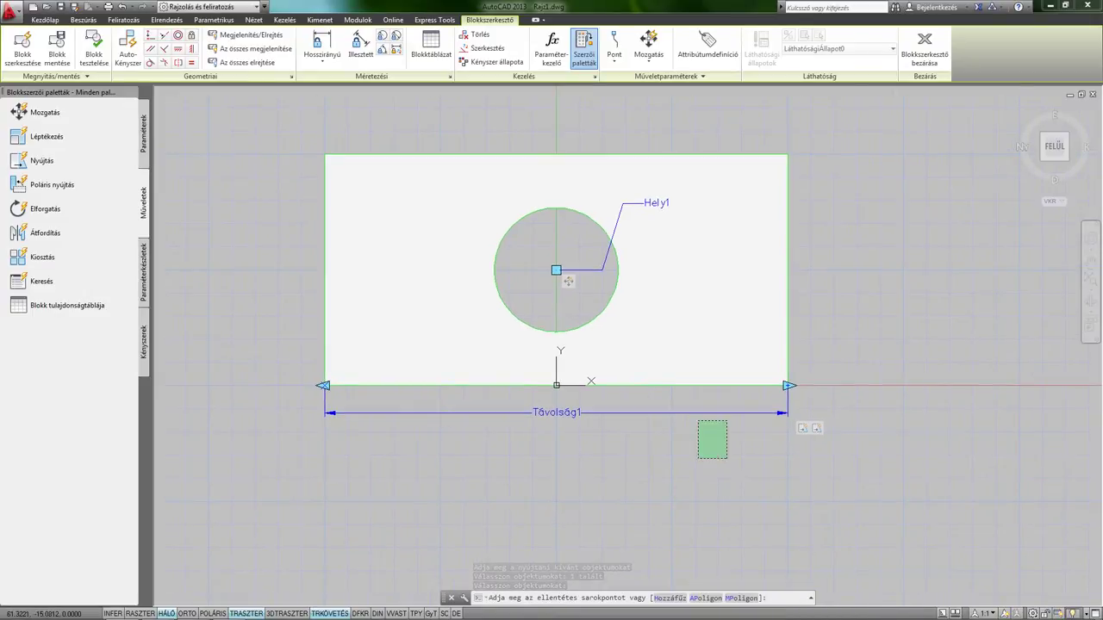
left_click(690, 402)
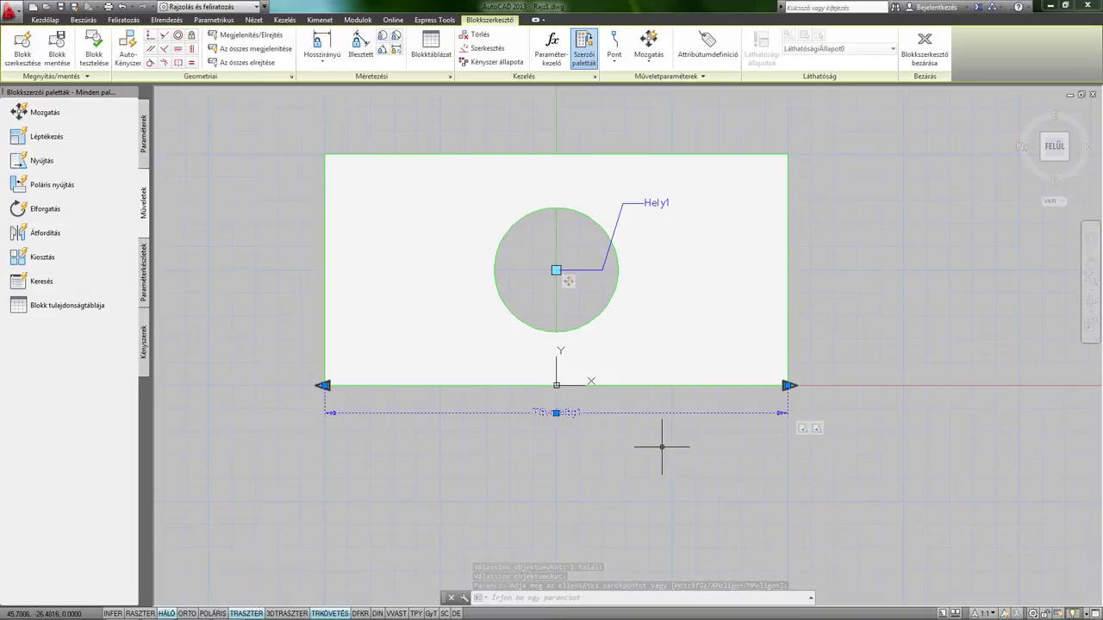
right_click(724, 414)
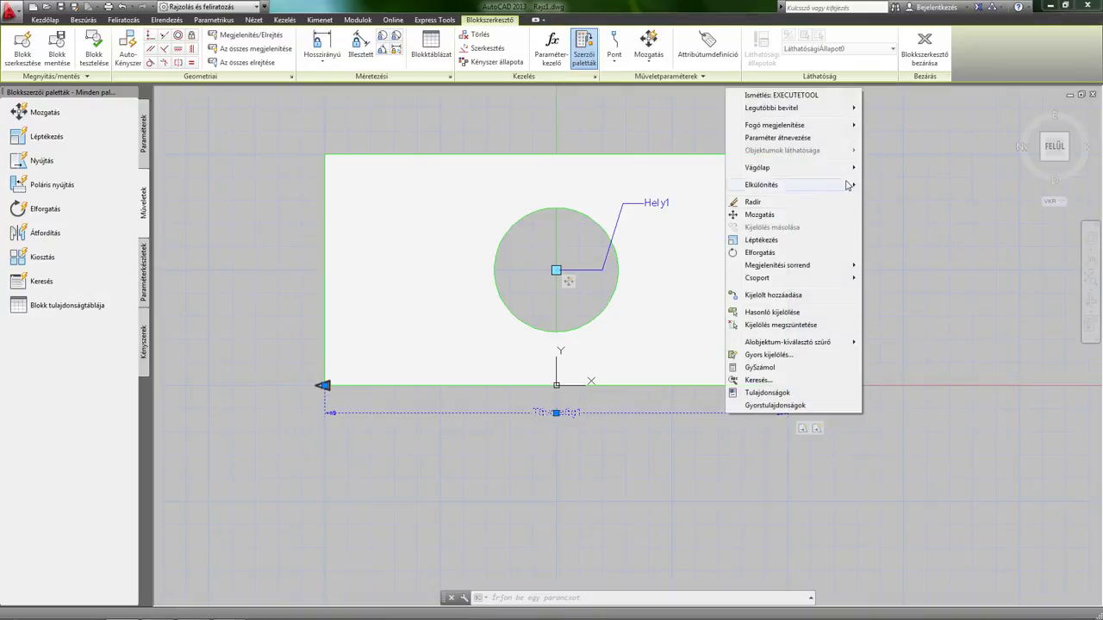
mouse_move(774, 125)
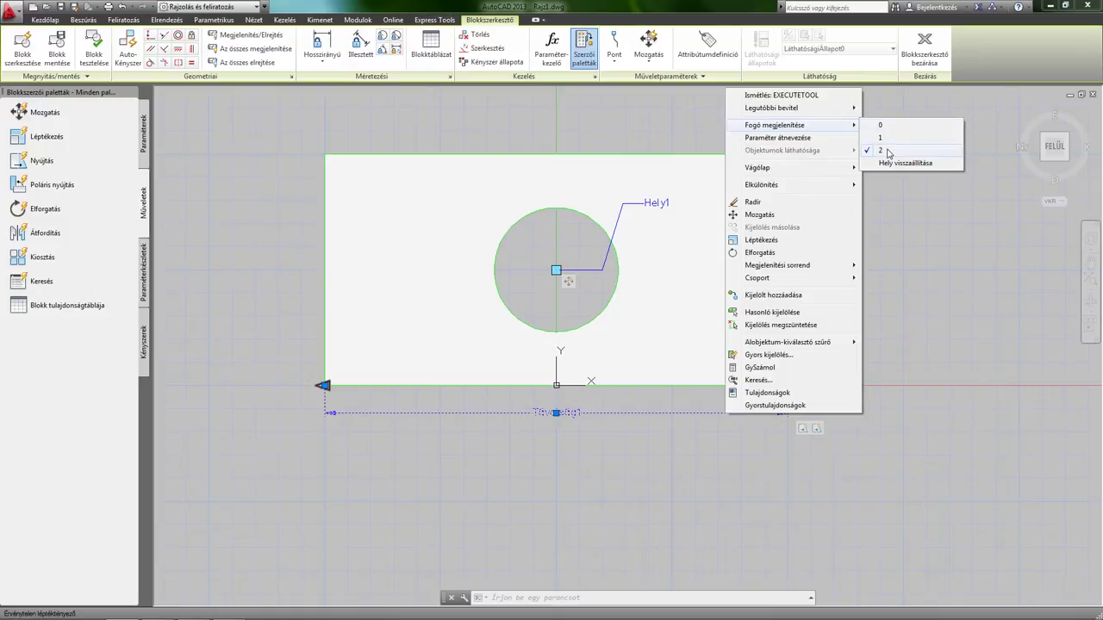
left_click(888, 141)
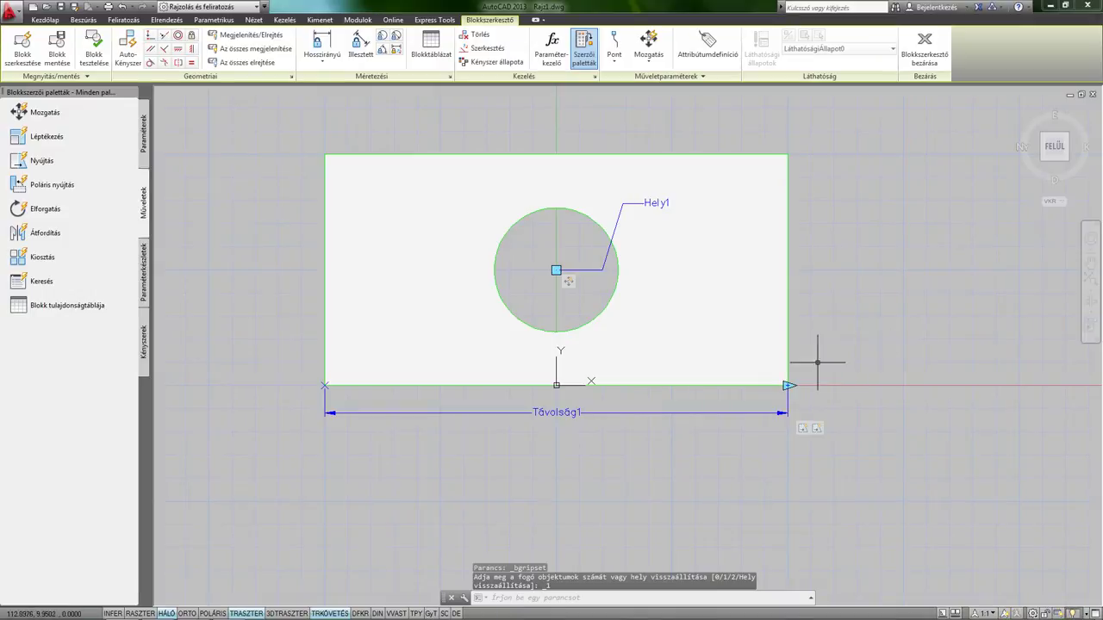
left_click(766, 415)
right_click(762, 415)
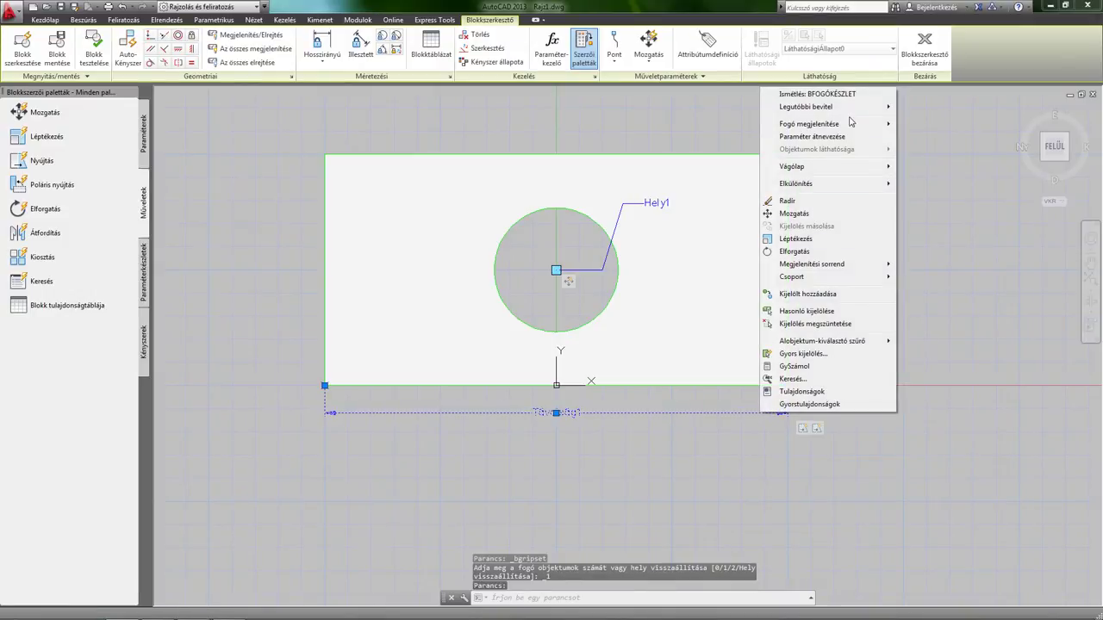
mouse_move(809, 123)
left_click(922, 148)
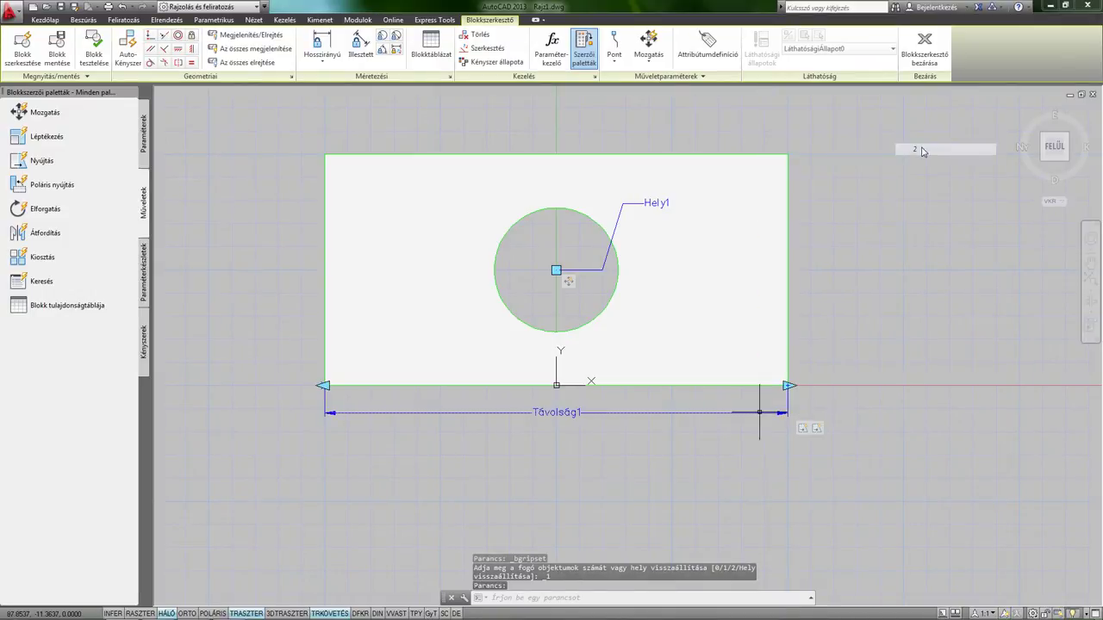
middle_click_drag(606, 443, 585, 462)
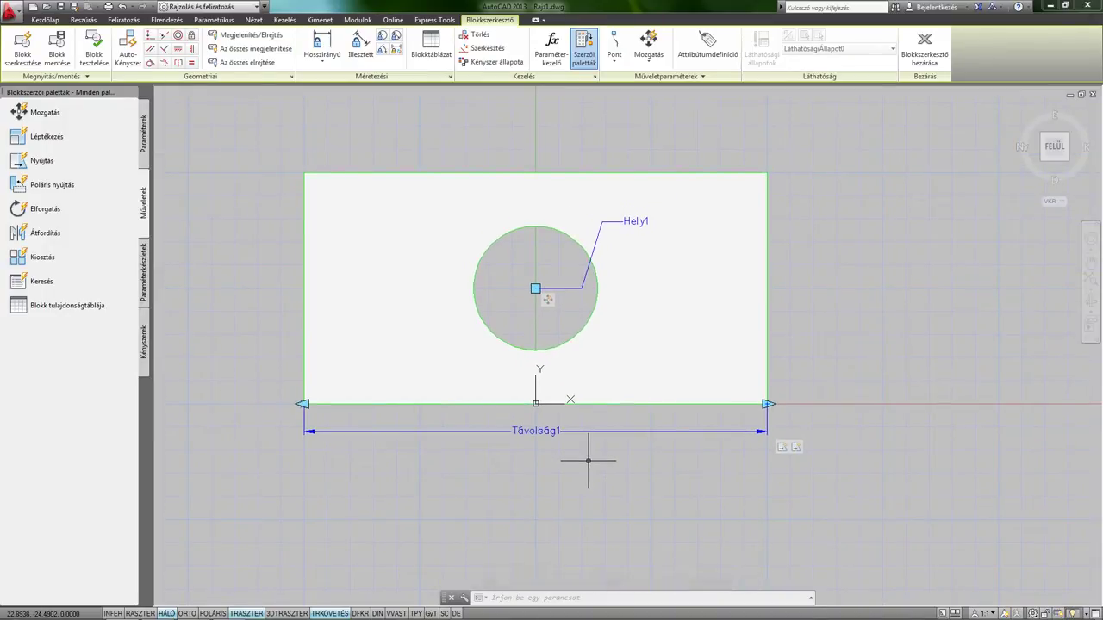
middle_click_drag(591, 459, 583, 459)
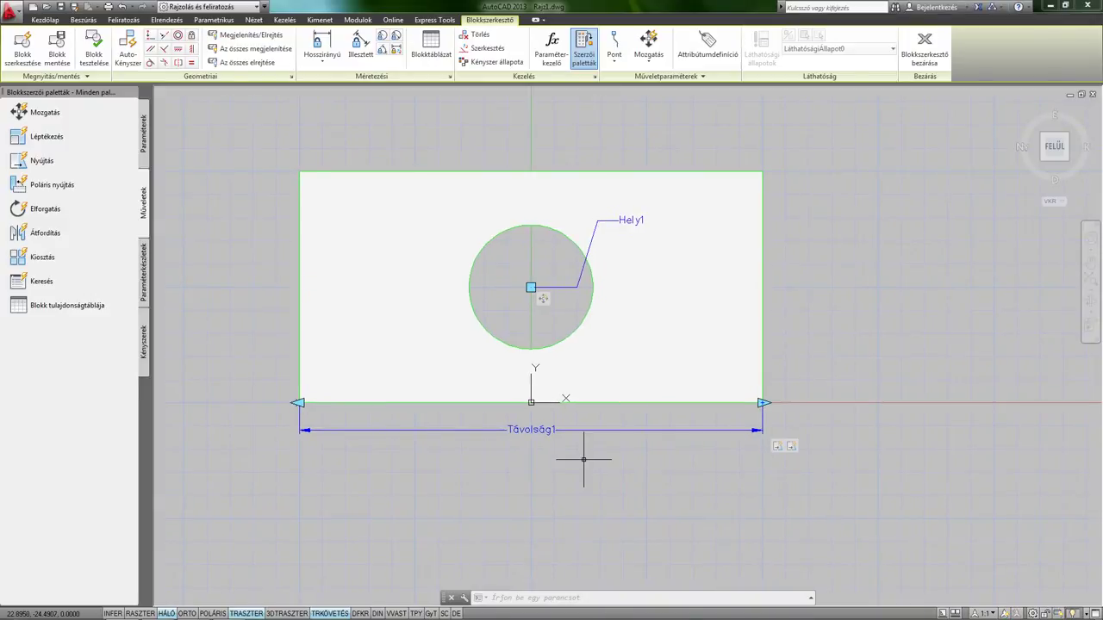
Close the Block Editor saving the changes, then select the plate in the drawing
left_click(924, 45)
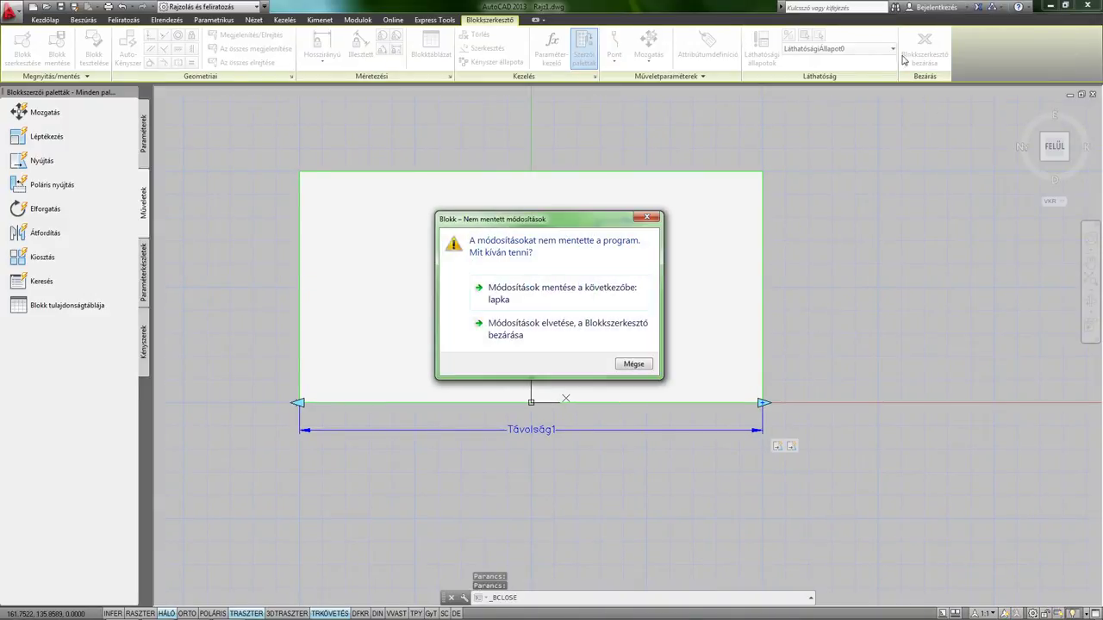
left_click(516, 295)
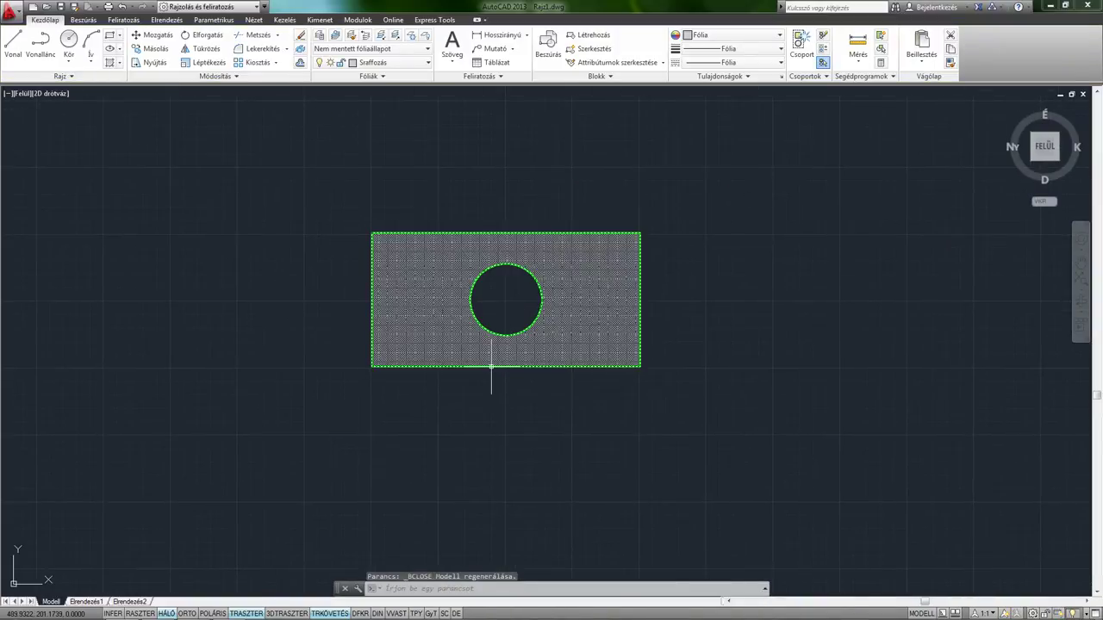
left_click(493, 368)
scroll(435, 391, "up", 2)
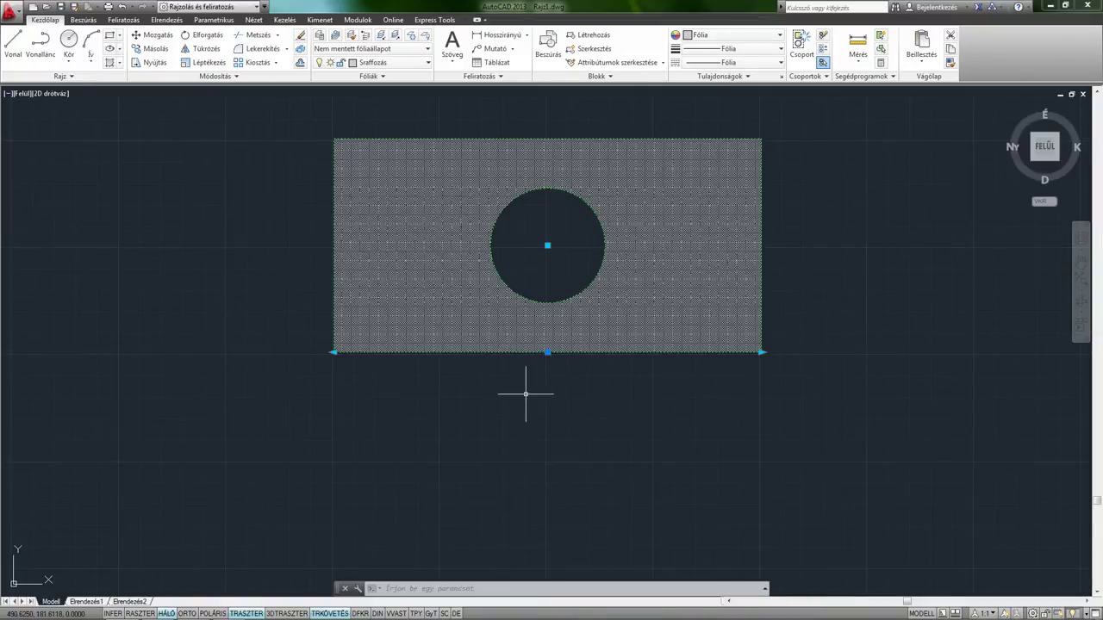
Drag the hole's move grip through several positions, finally leaving it left of the plate
middle_click_drag(566, 410, 559, 436)
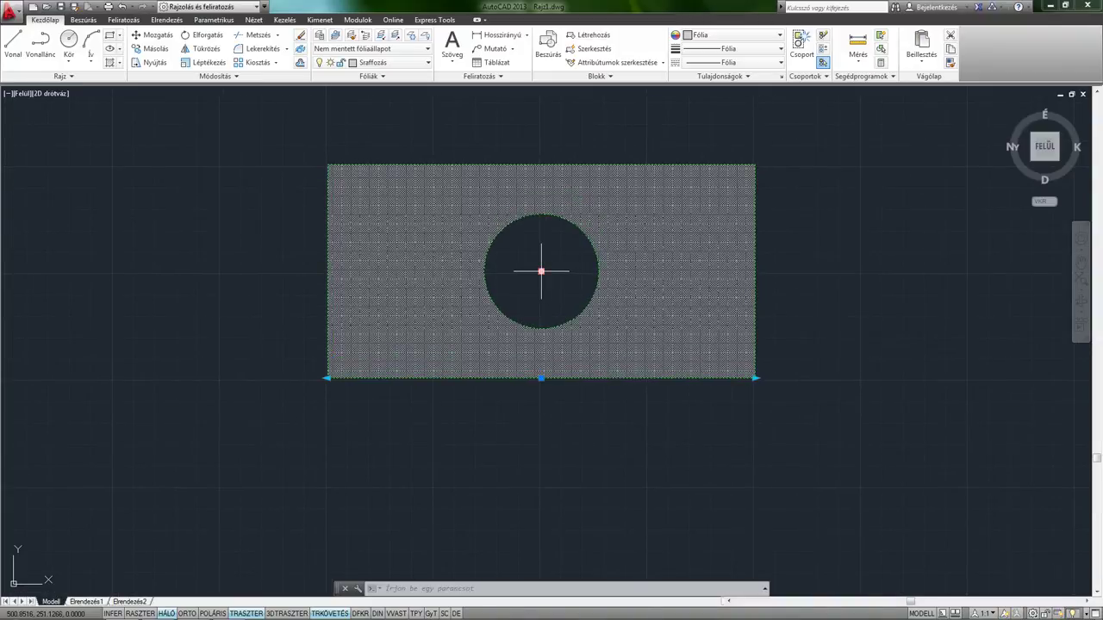
left_click(541, 271)
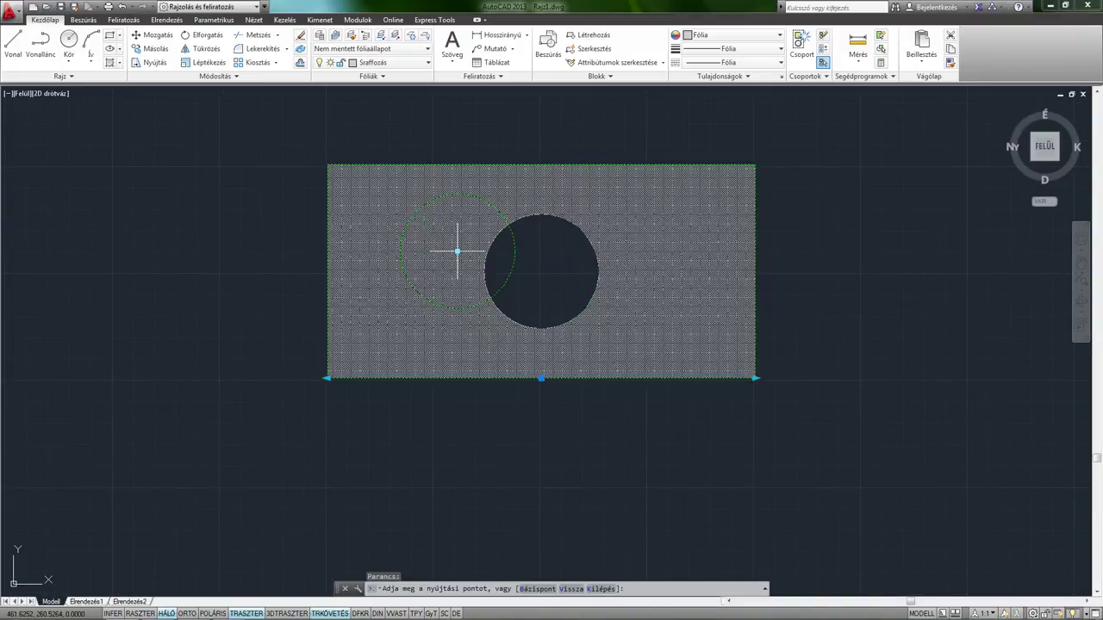
left_click(459, 251)
left_click(541, 271)
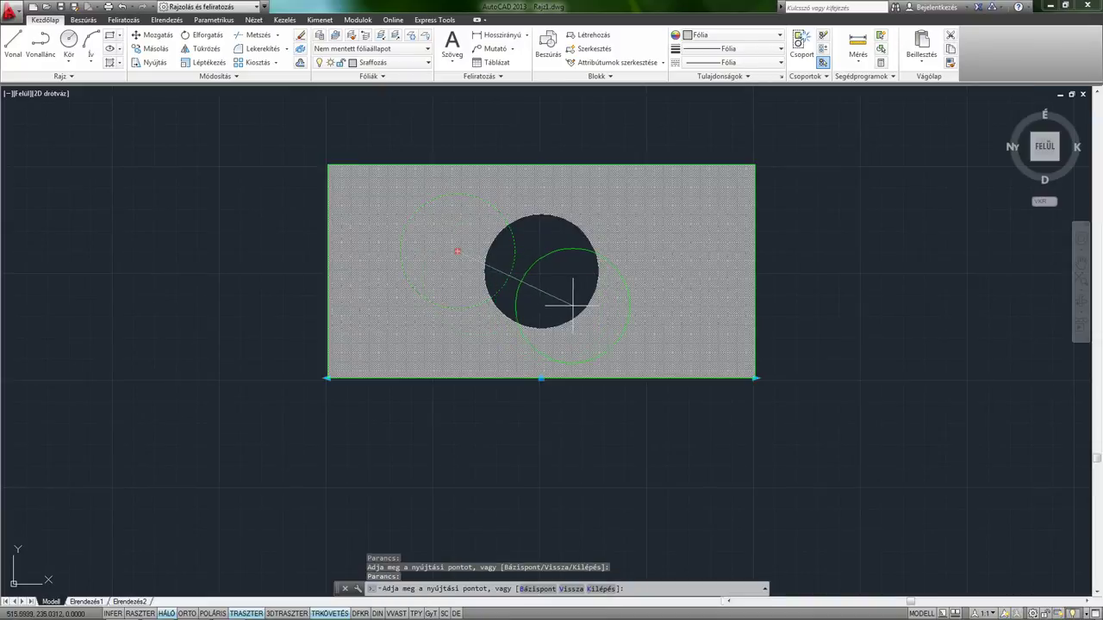
left_click(632, 239)
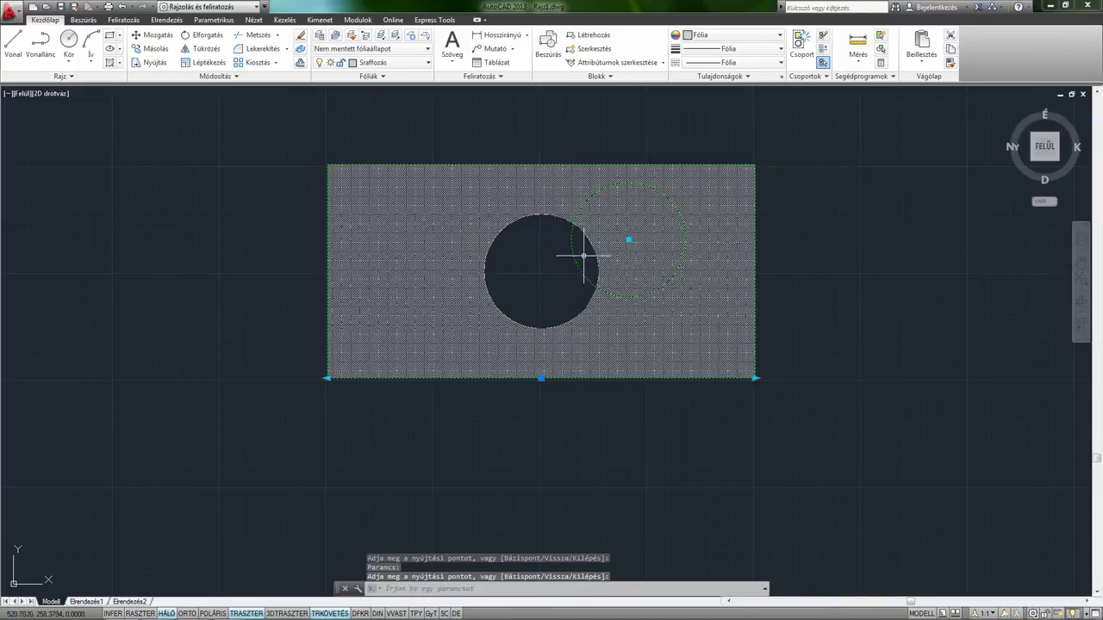
left_click(245, 265)
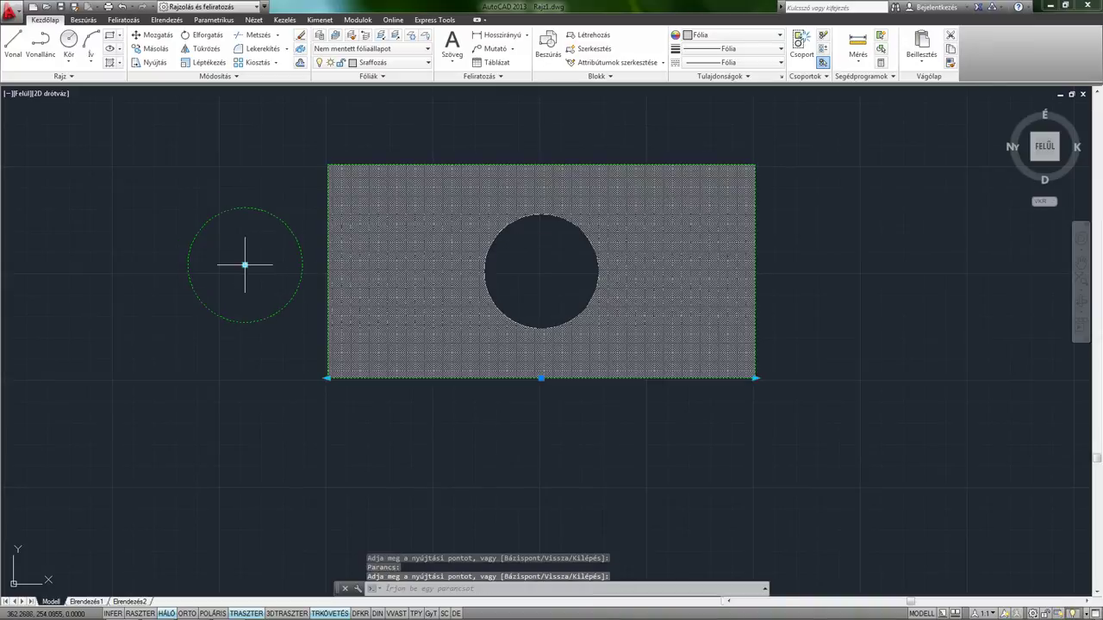
left_click(245, 266)
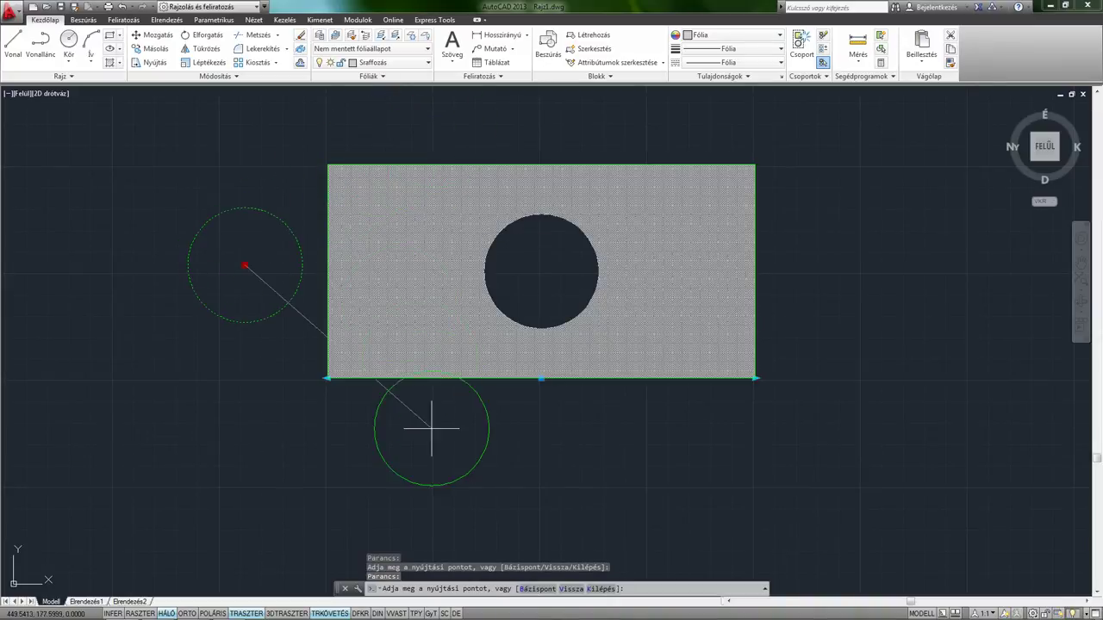
left_click(416, 485)
left_click(534, 482)
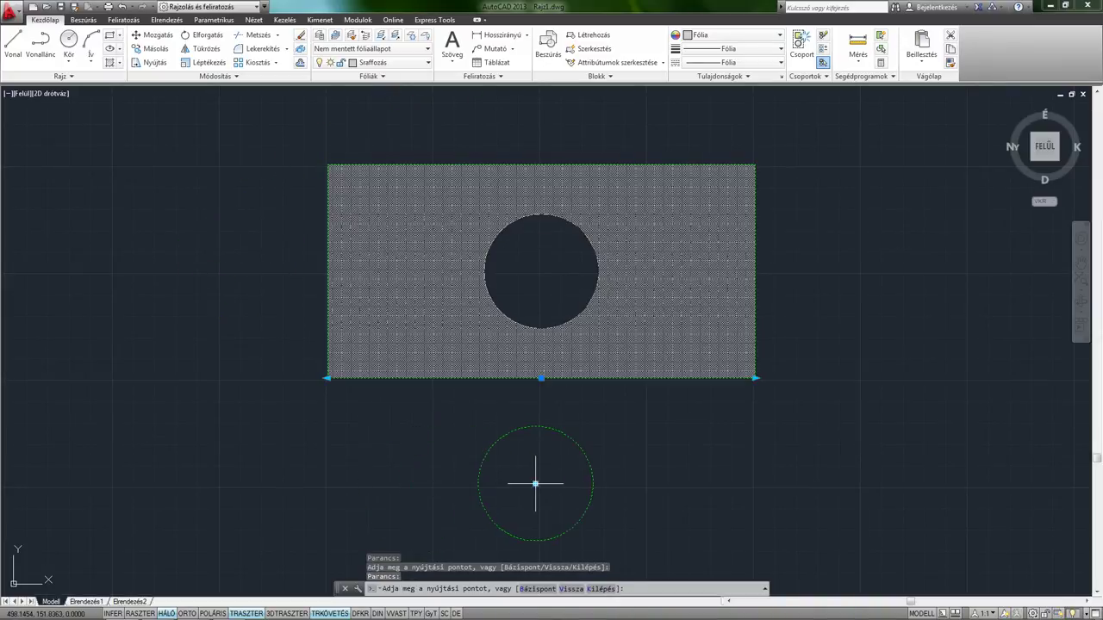
left_click(533, 482)
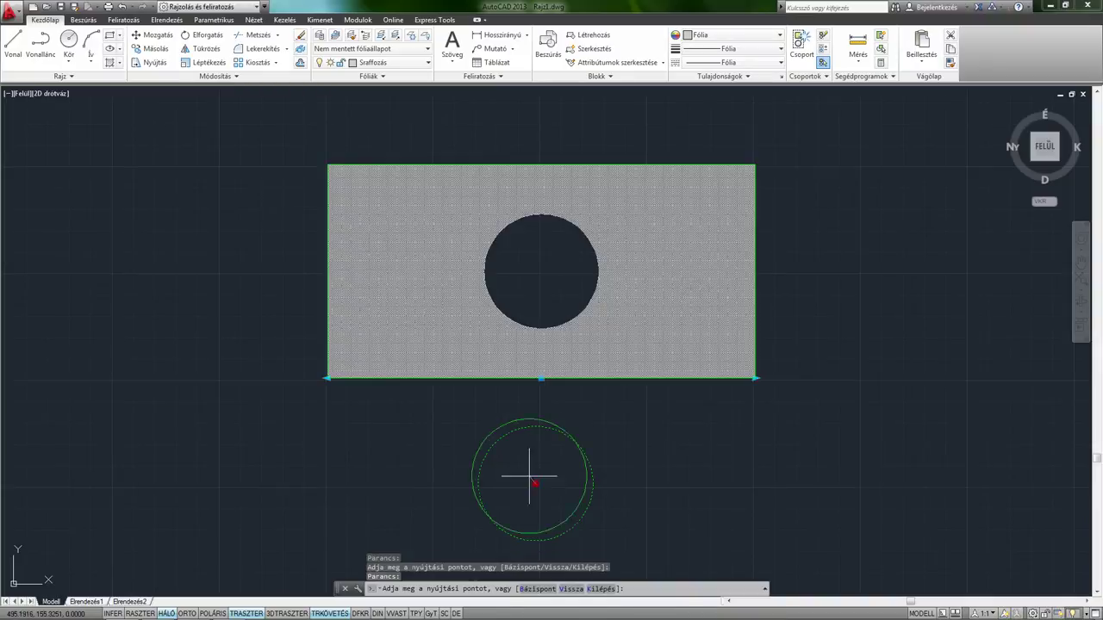
left_click(202, 277)
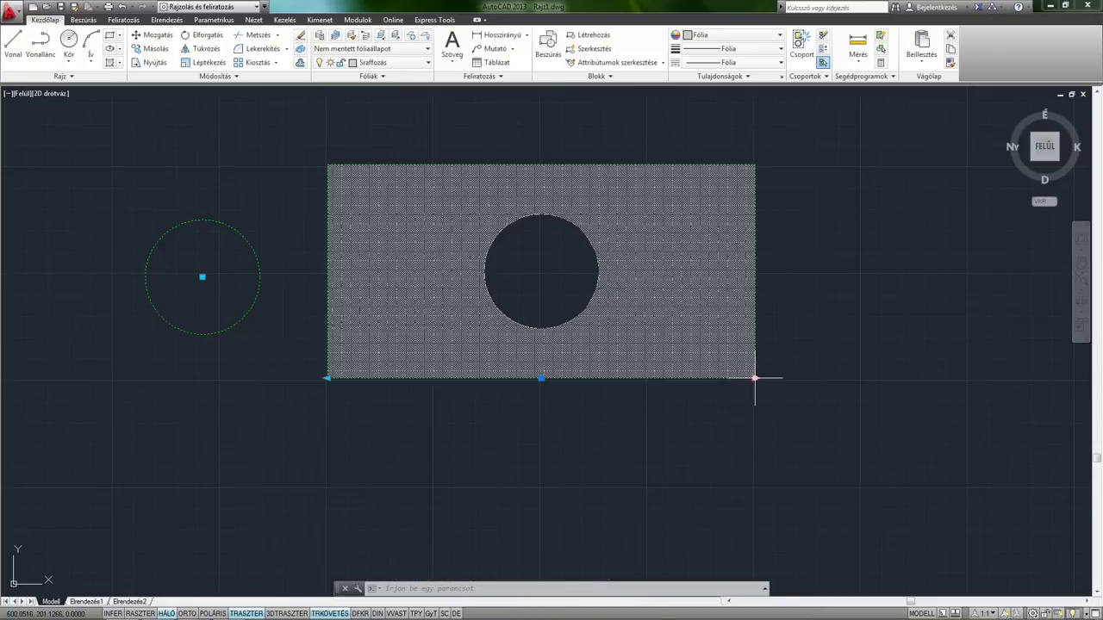
Lengthen the plate at both ends with its stretch grips, nudge the hole, then clear the selection
left_click(755, 378)
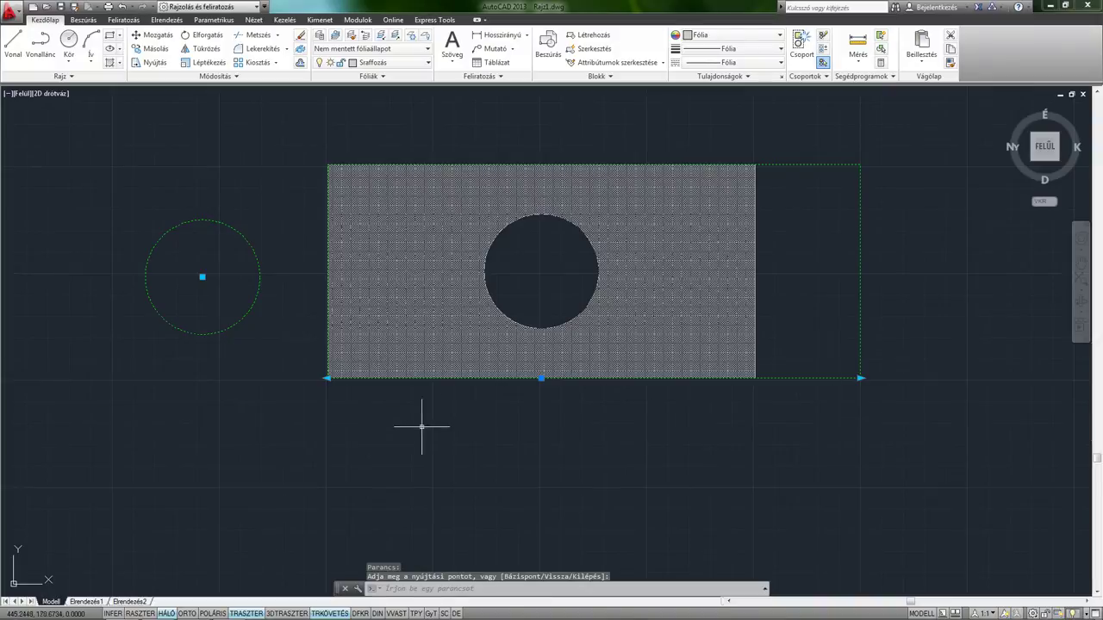
left_click(327, 377)
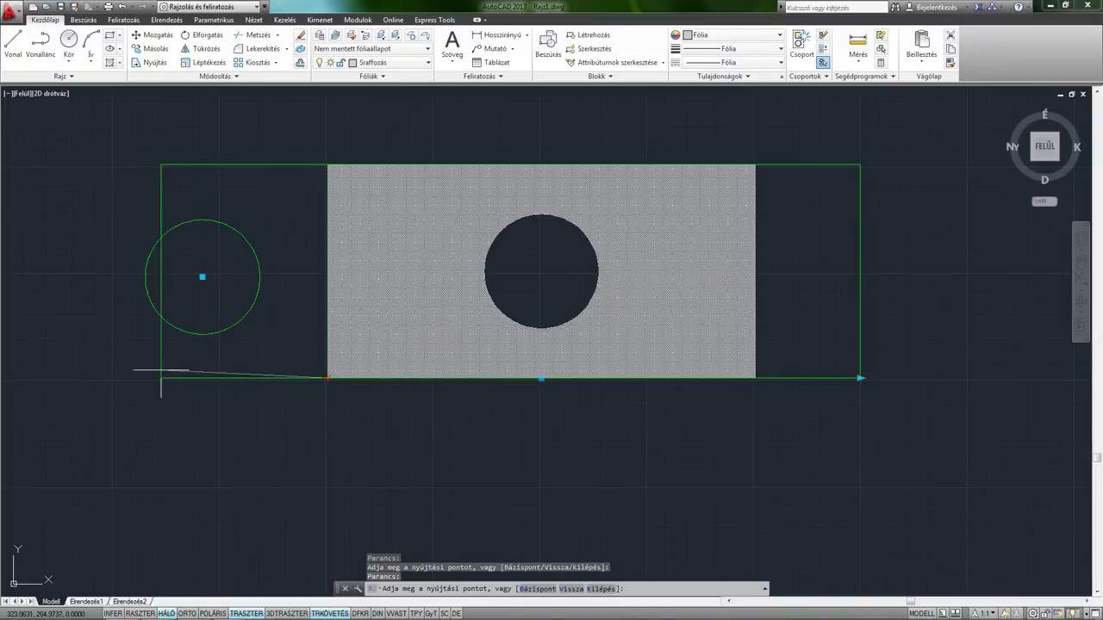
left_click(104, 378)
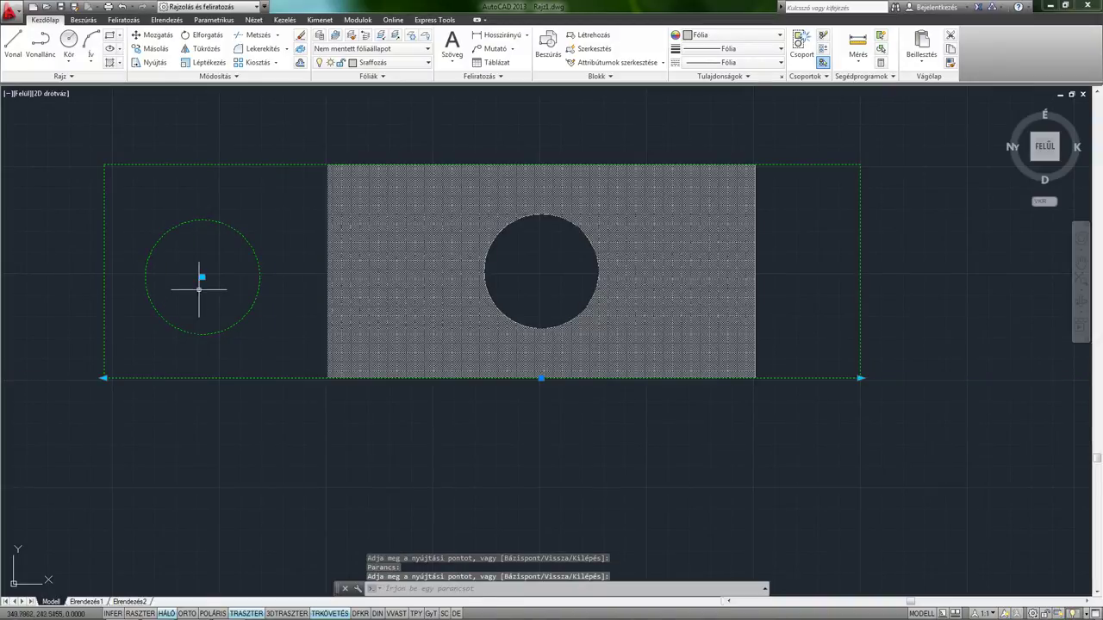
left_click(247, 273)
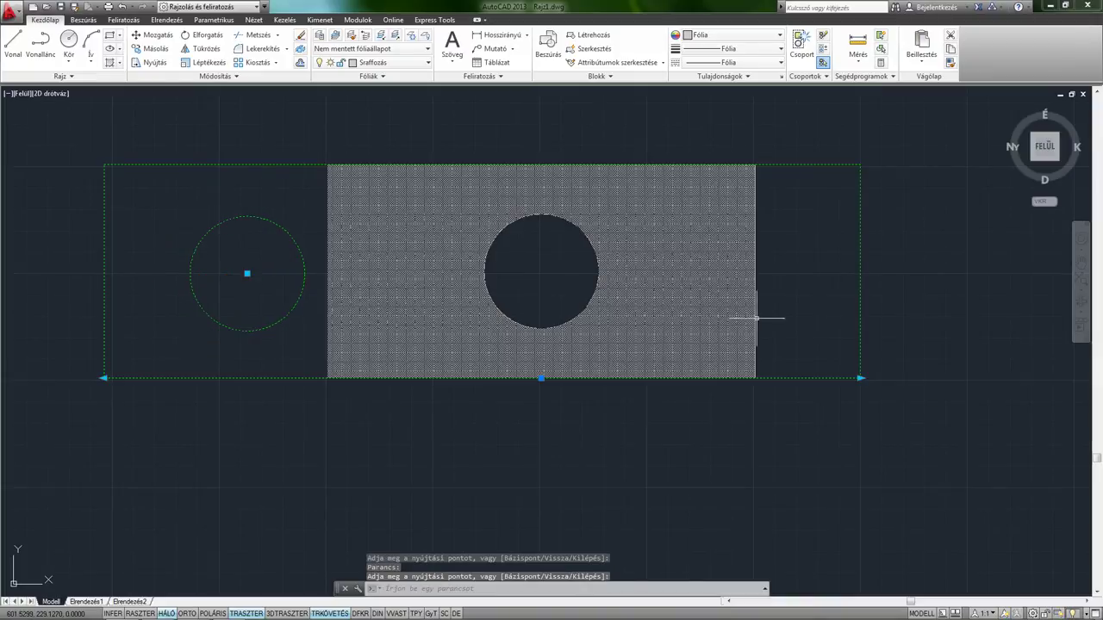
left_click(788, 291)
left_click(738, 284)
scroll(741, 300, "down", 2)
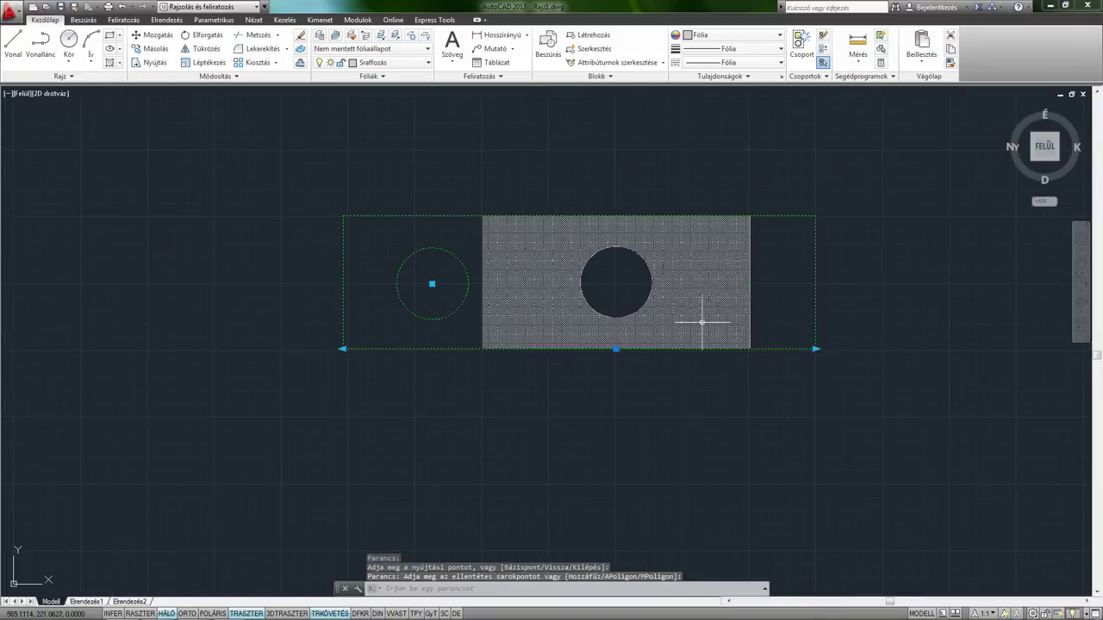
key("Escape")
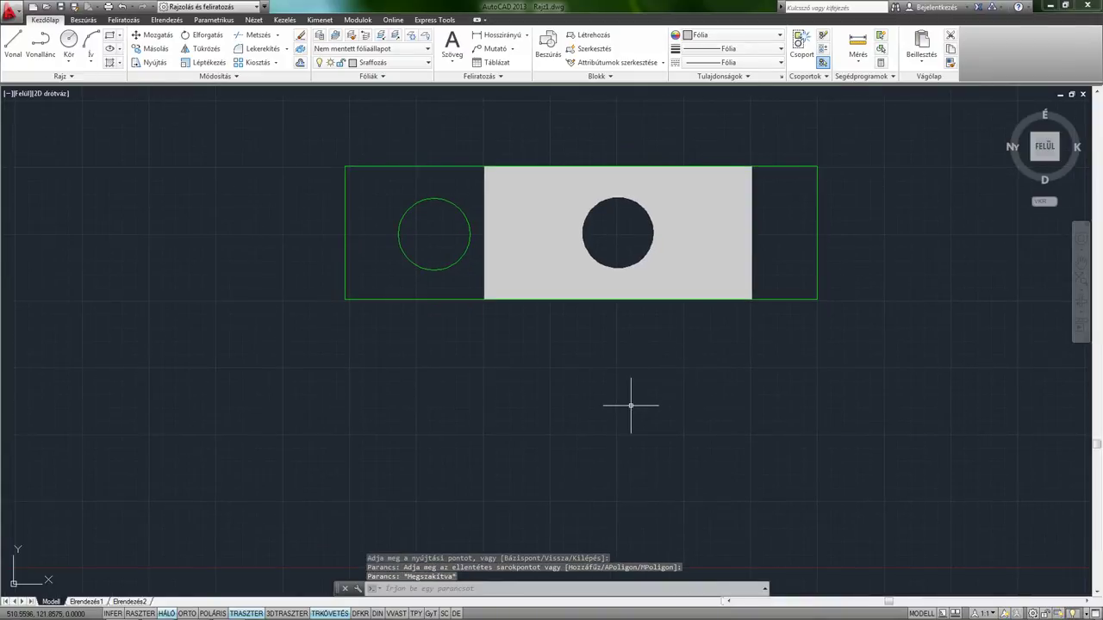
Insert a second lapka plate above the first one using BE
type("BE")
key("Return")
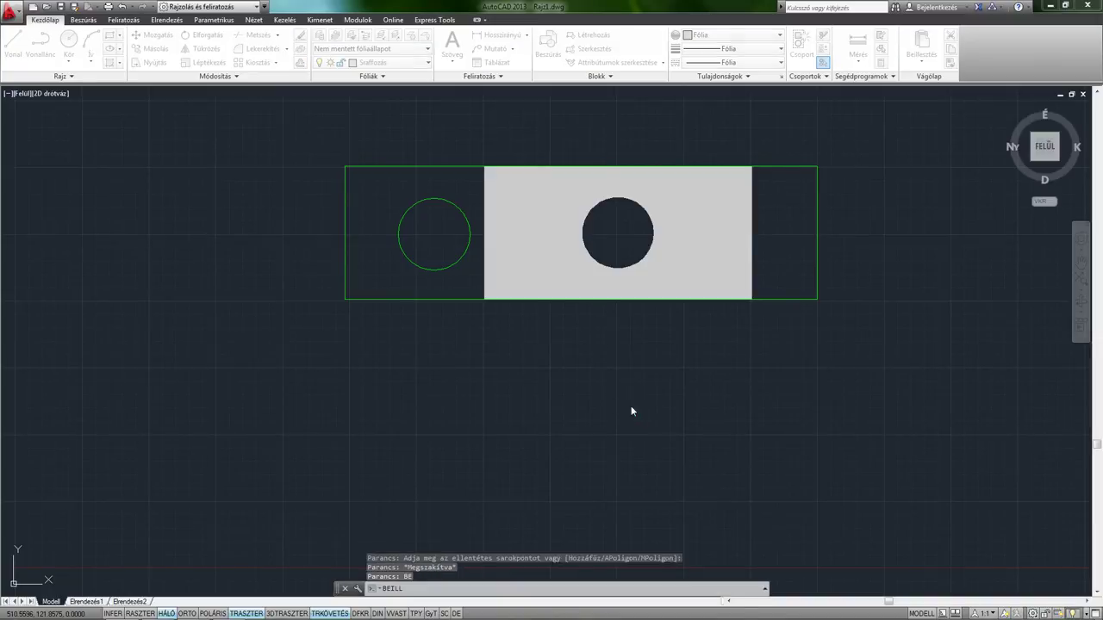
left_click_drag(585, 381, 569, 349)
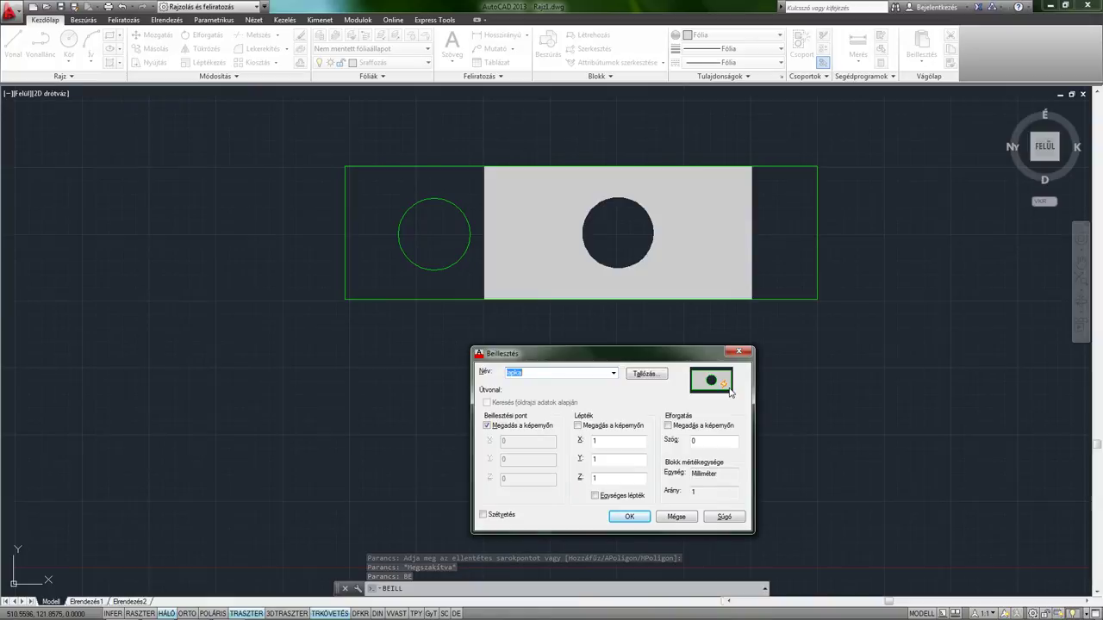
left_click(626, 517)
scroll(561, 452, "down", 2)
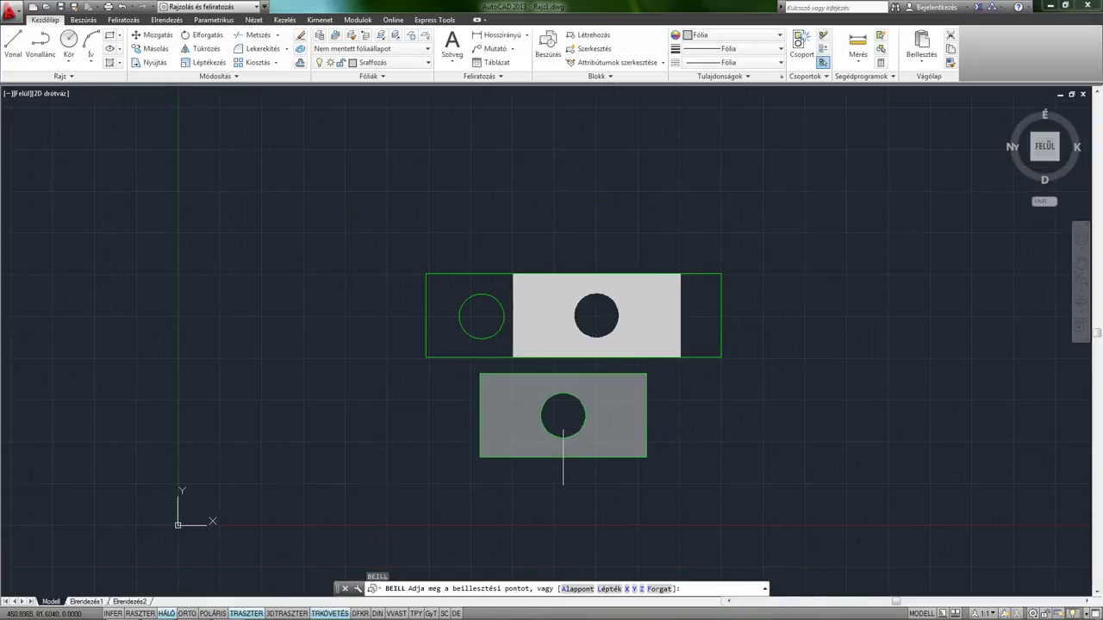
middle_click_drag(562, 471, 533, 508)
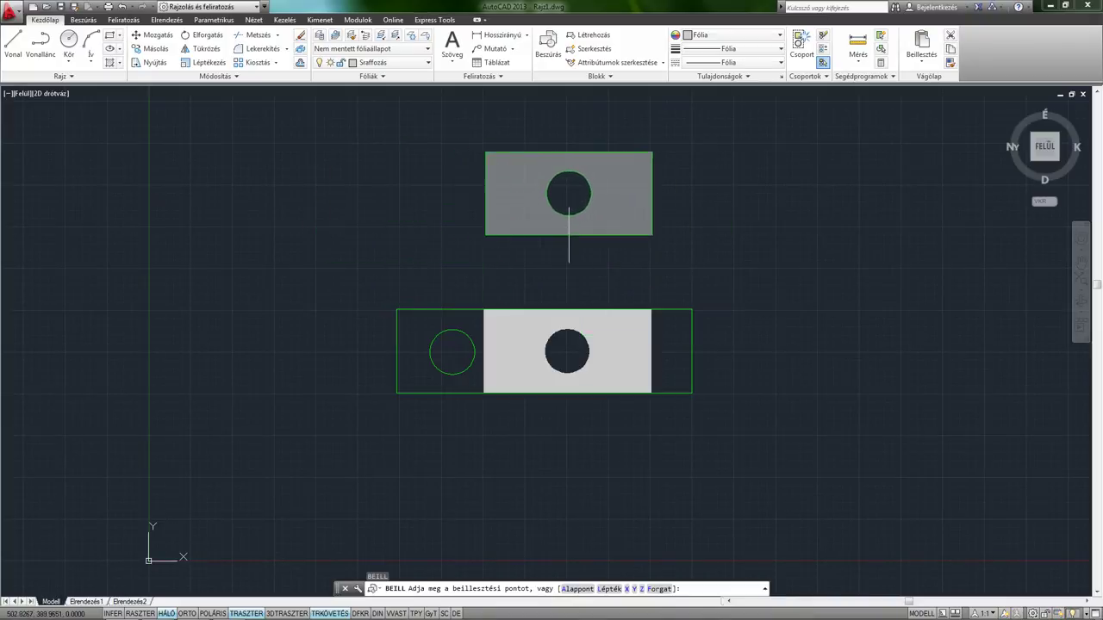
left_click(627, 264)
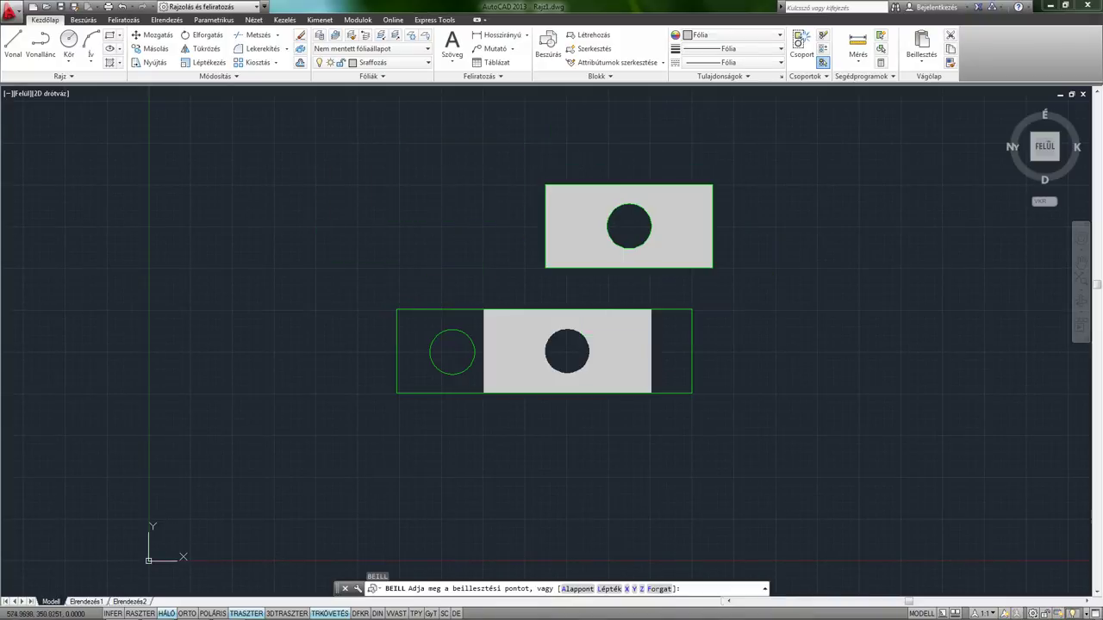
scroll(611, 279, "up", 2)
middle_click_drag(612, 280, 598, 310)
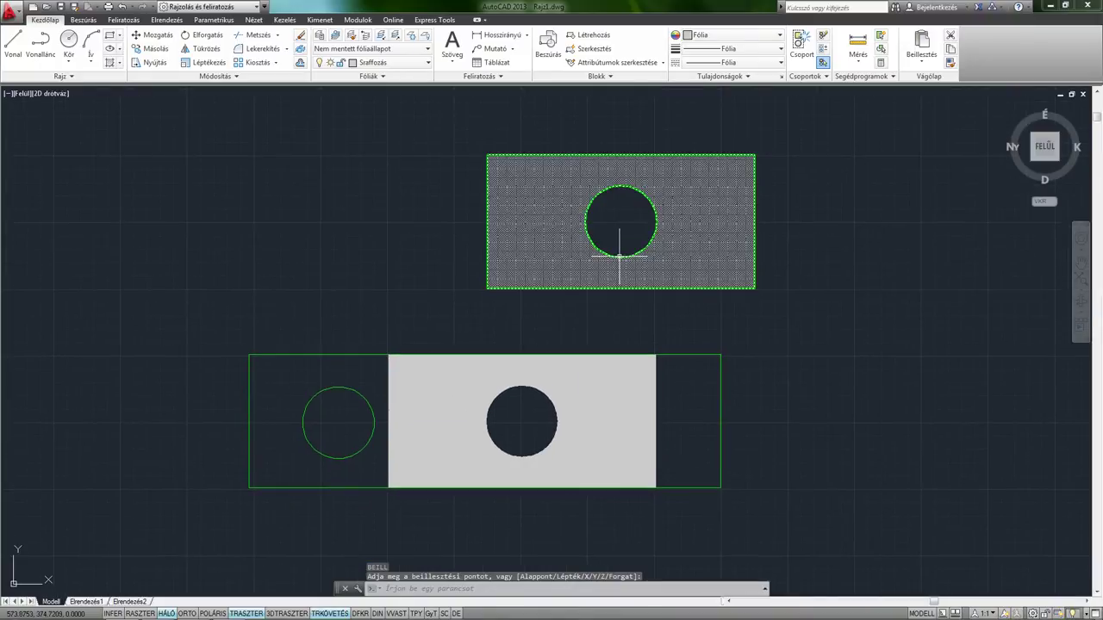
Move the new plate's hole above it with its grip, then reselect the upper plate
left_click(646, 232)
left_click(621, 222)
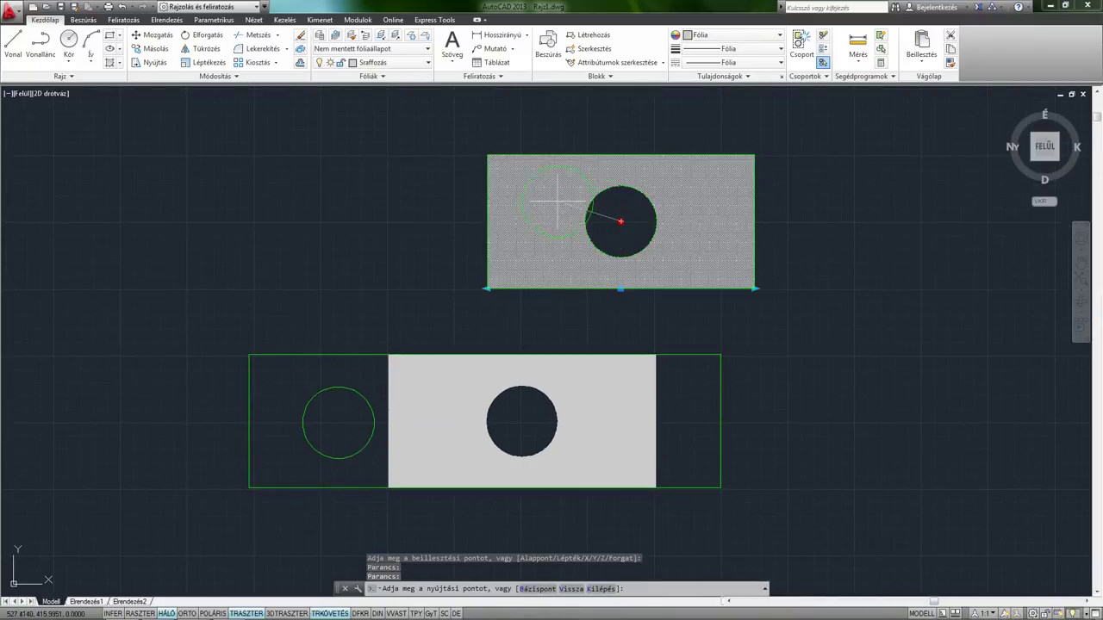
left_click(620, 111)
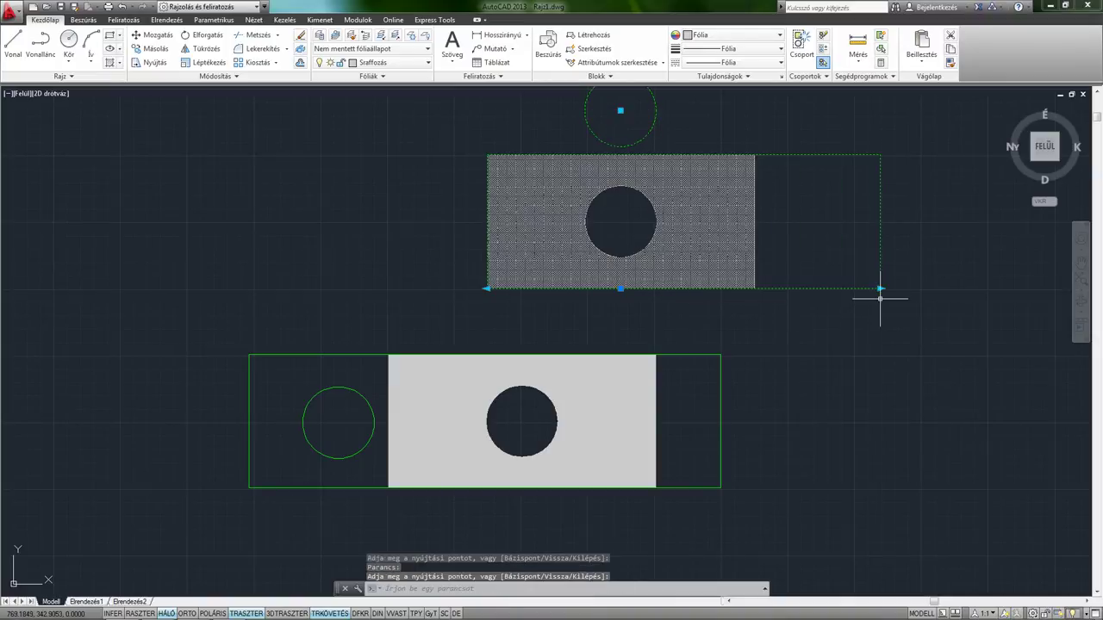
scroll(801, 306, "down", 2)
middle_click_drag(800, 308, 736, 314)
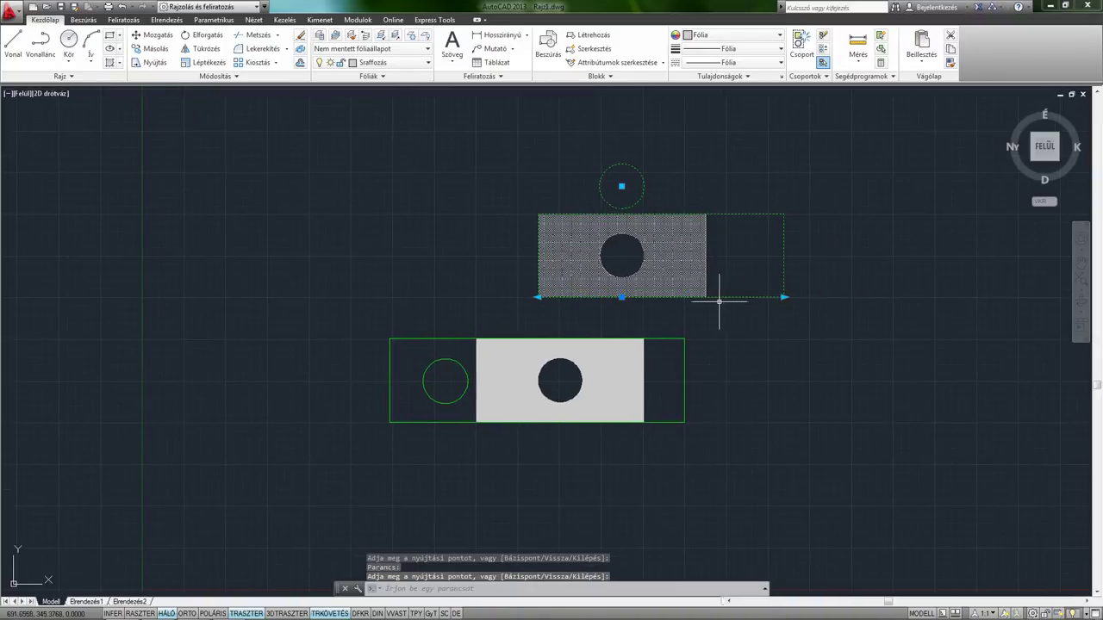
key("Escape")
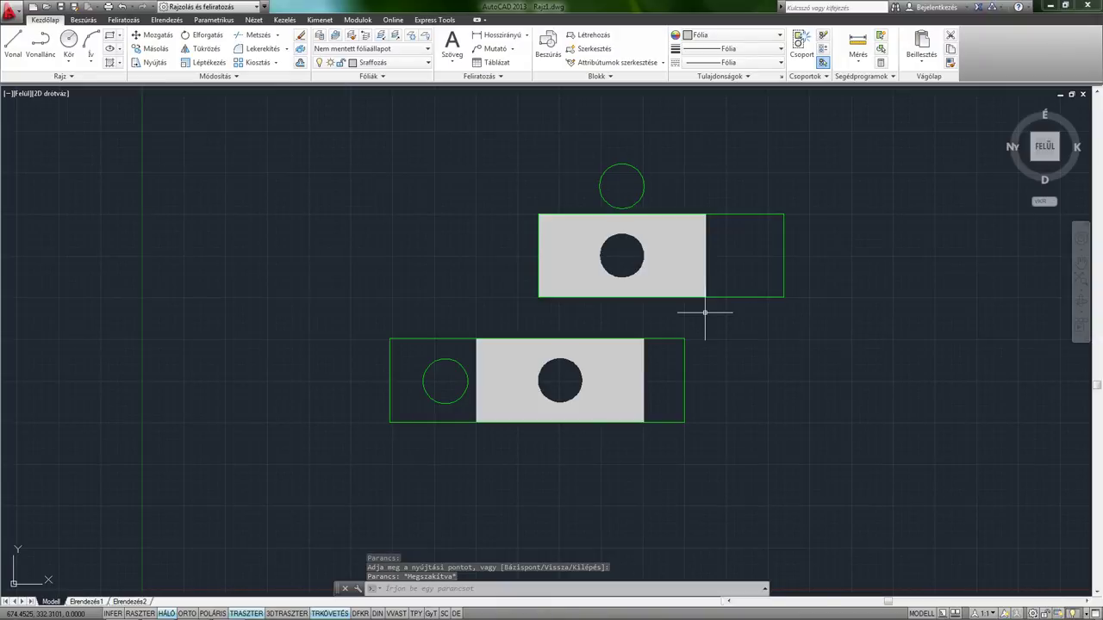
left_click(728, 297)
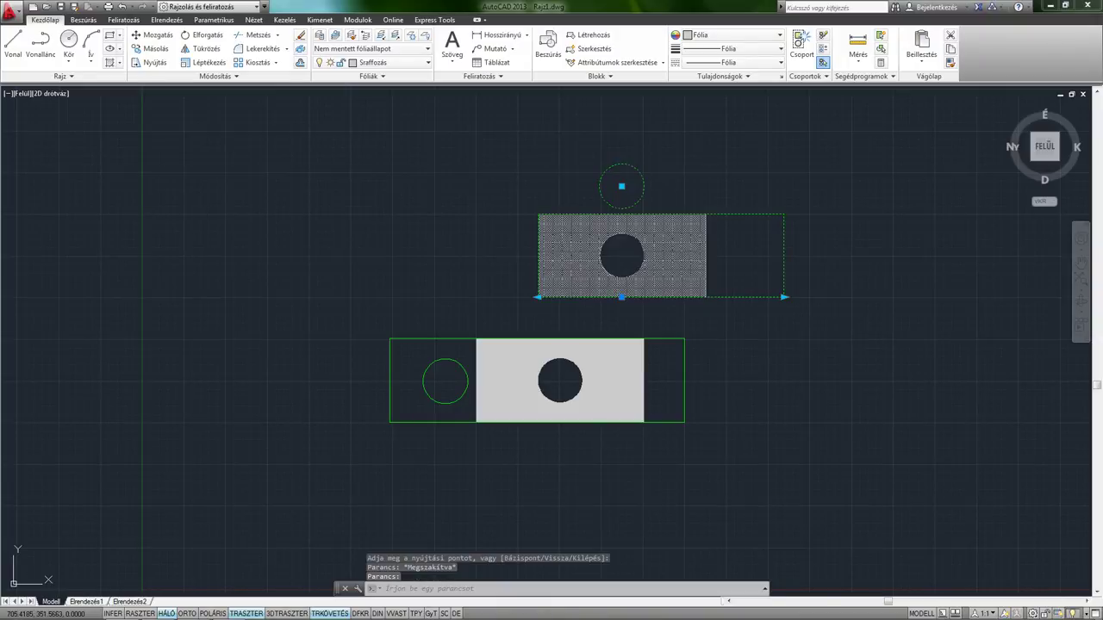
Open the lapka block in the Block Editor and delete its hatch
double_click(724, 297)
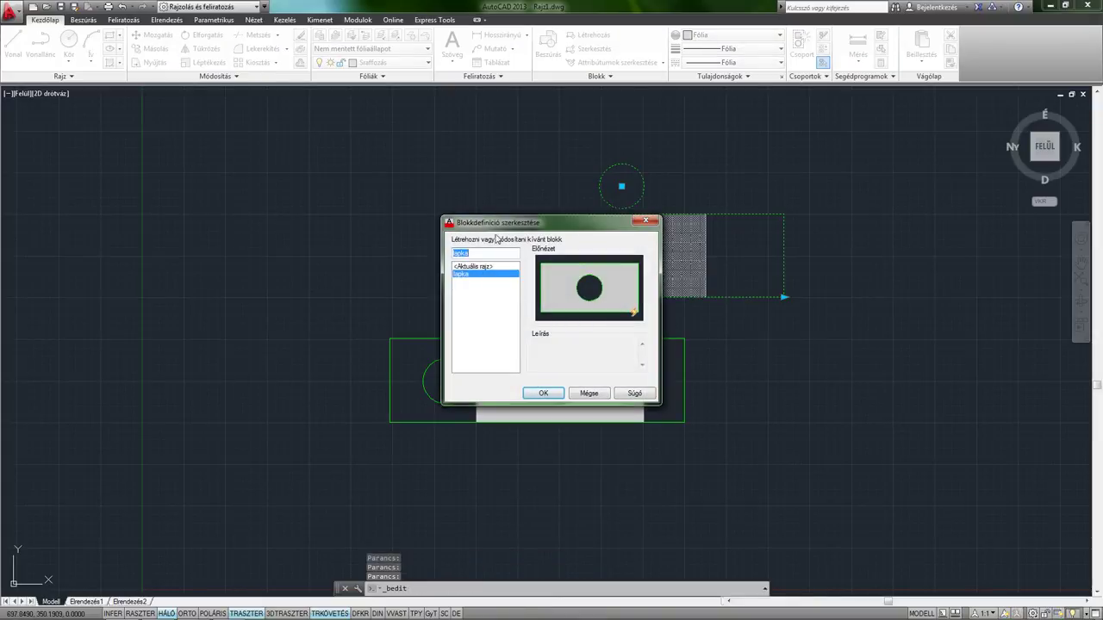
left_click_drag(499, 232, 330, 176)
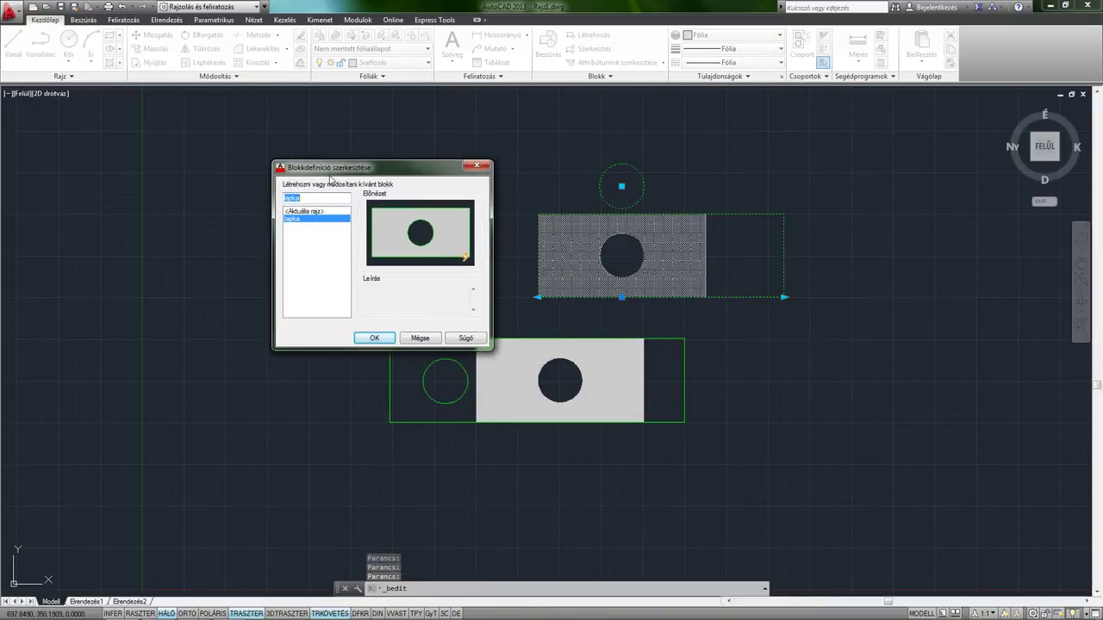
left_click(372, 338)
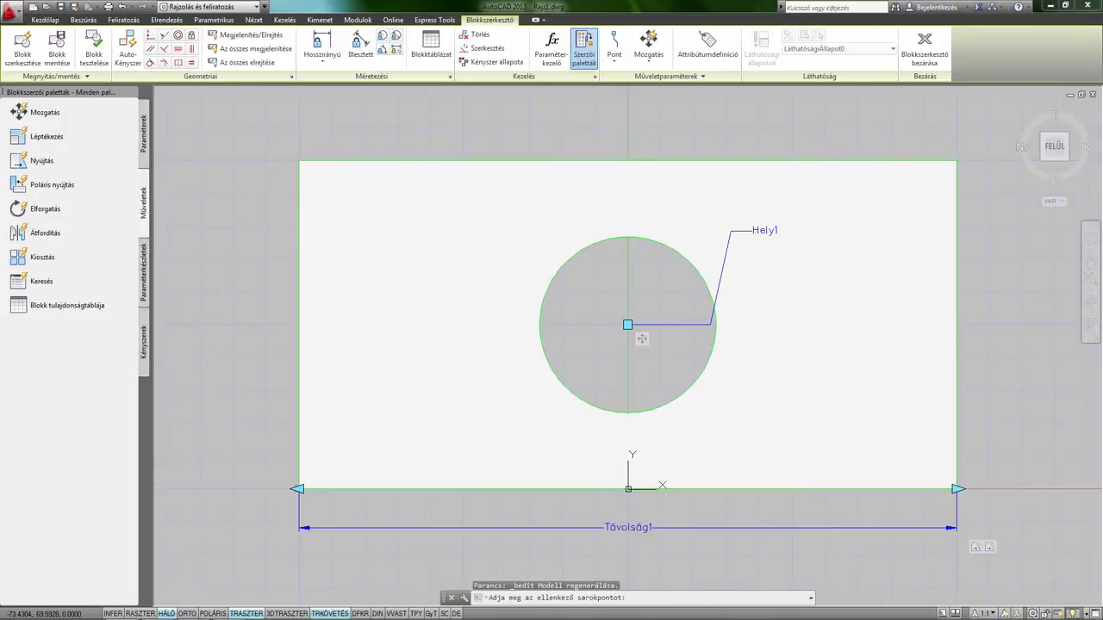
left_click(401, 293)
mouse_move(411, 288)
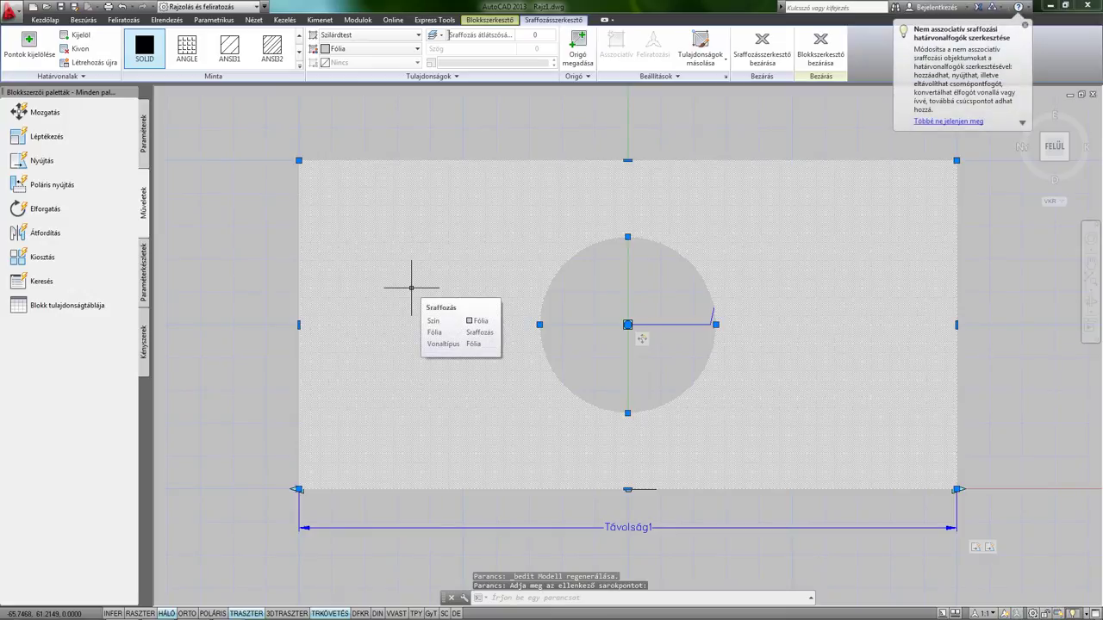
key("Delete")
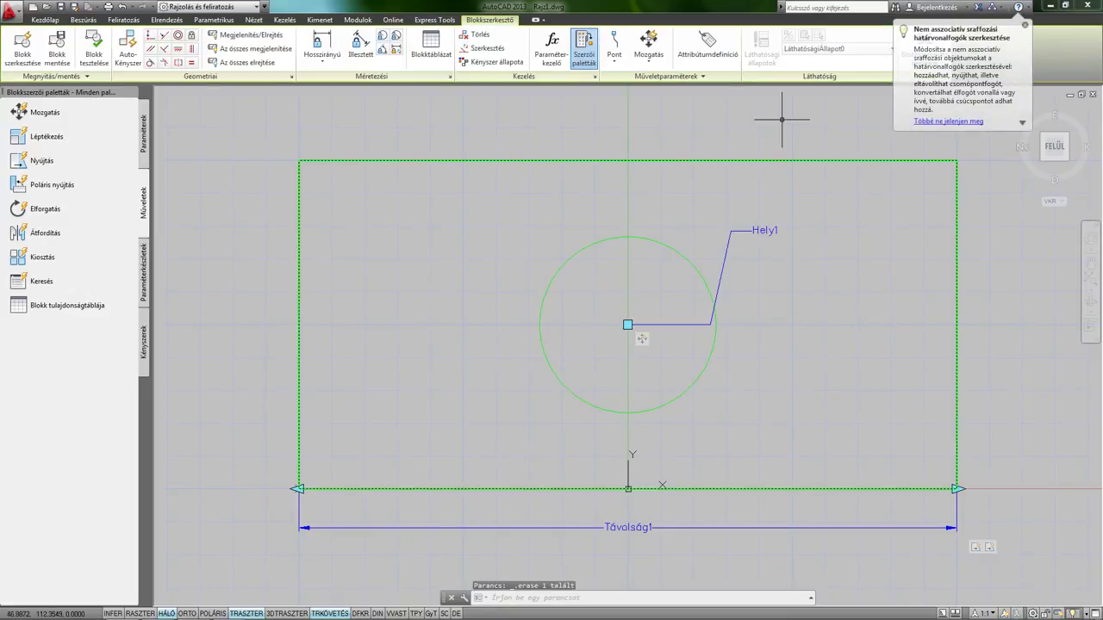
Close the Block Editor and save the changes to the lapka block
left_click(1025, 25)
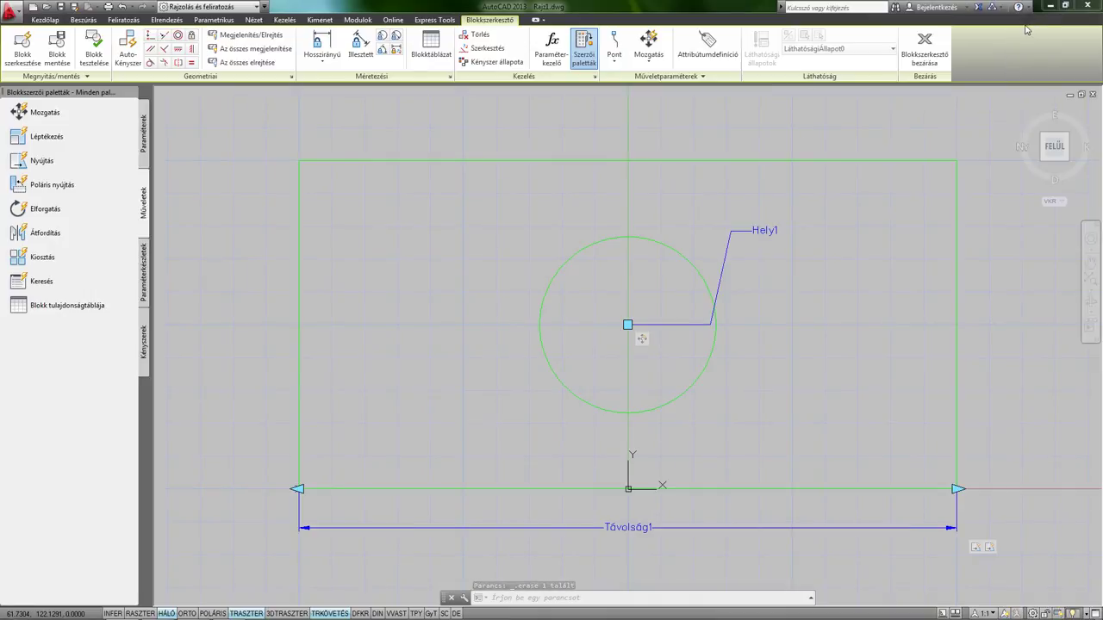
left_click(947, 54)
left_click(521, 298)
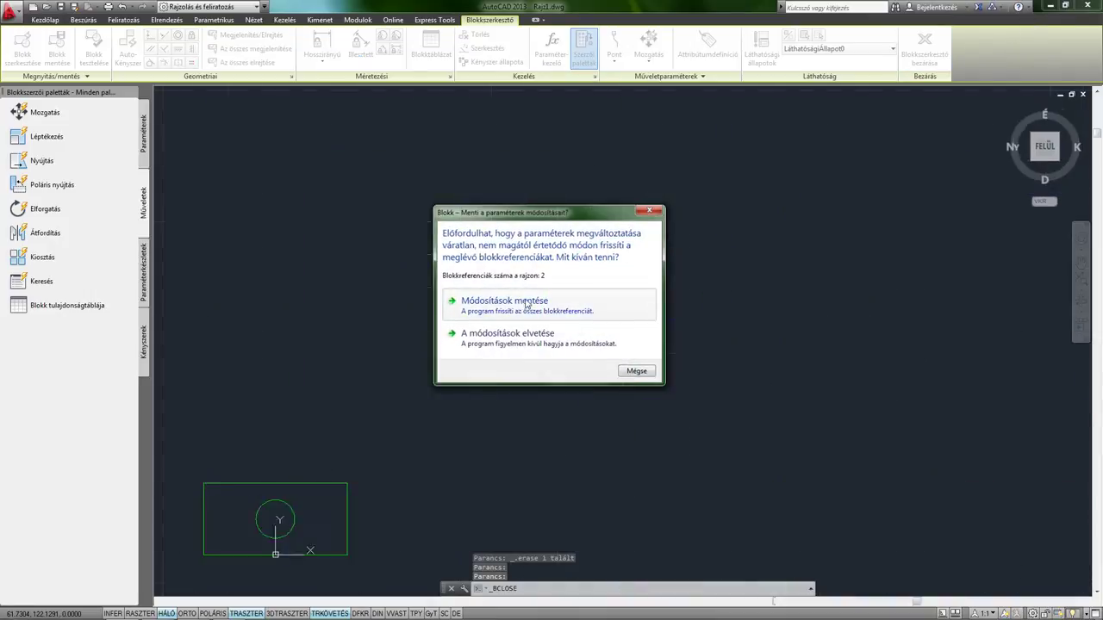
scroll(553, 246, "down", 2)
middle_click_drag(571, 239, 546, 254)
Move the upper plate's hole inside the plate
scroll(546, 254, "up", 2)
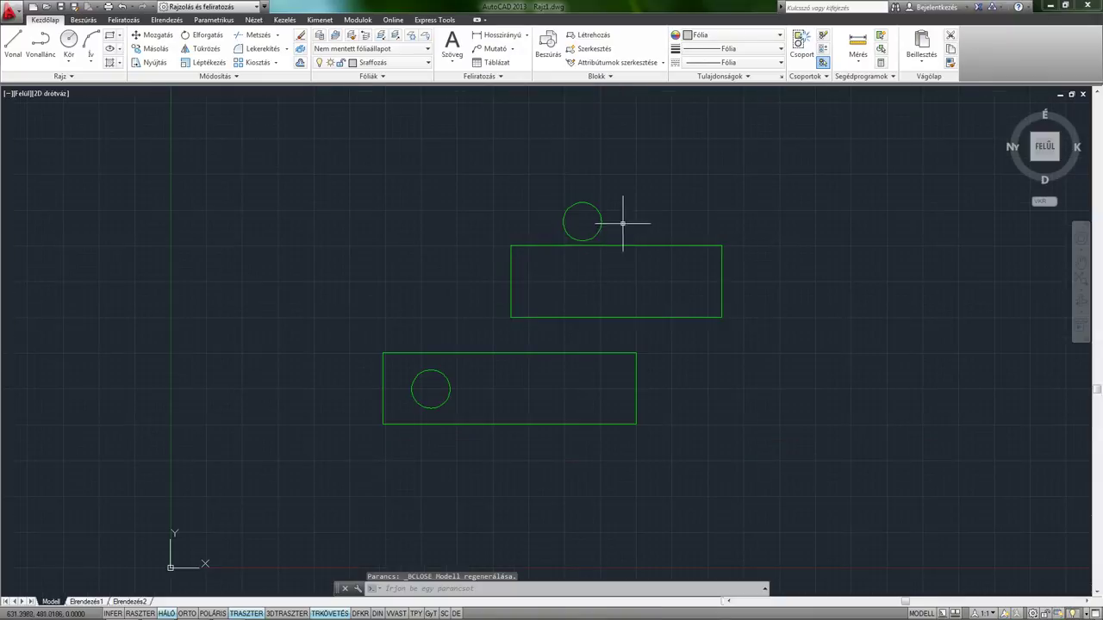
left_click_drag(623, 226, 581, 221)
scroll(581, 218, "up", 2)
left_click(583, 220)
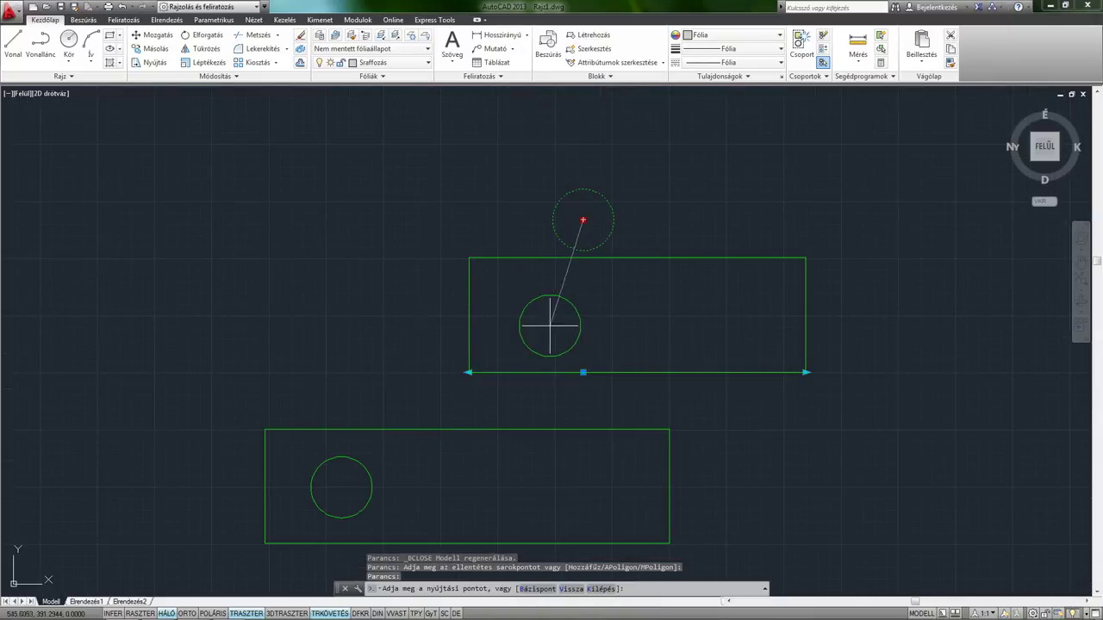
left_click(563, 320)
middle_click_drag(392, 437, 406, 327)
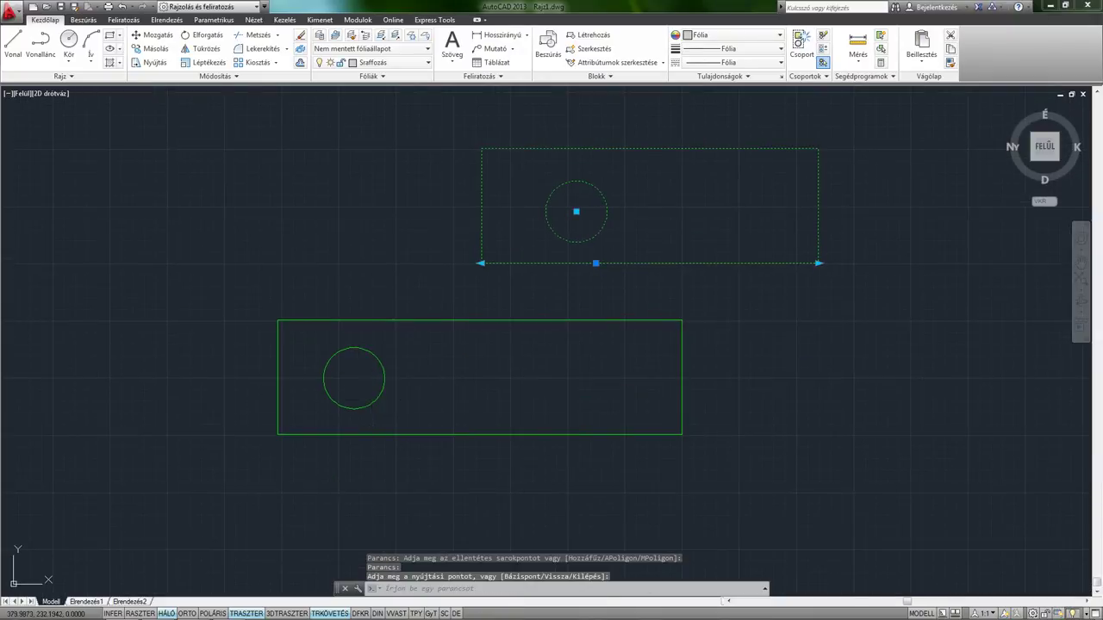
Move the lower plate's hole near its right end and clear the grips
left_click(361, 410)
left_click(354, 378)
left_click(625, 374)
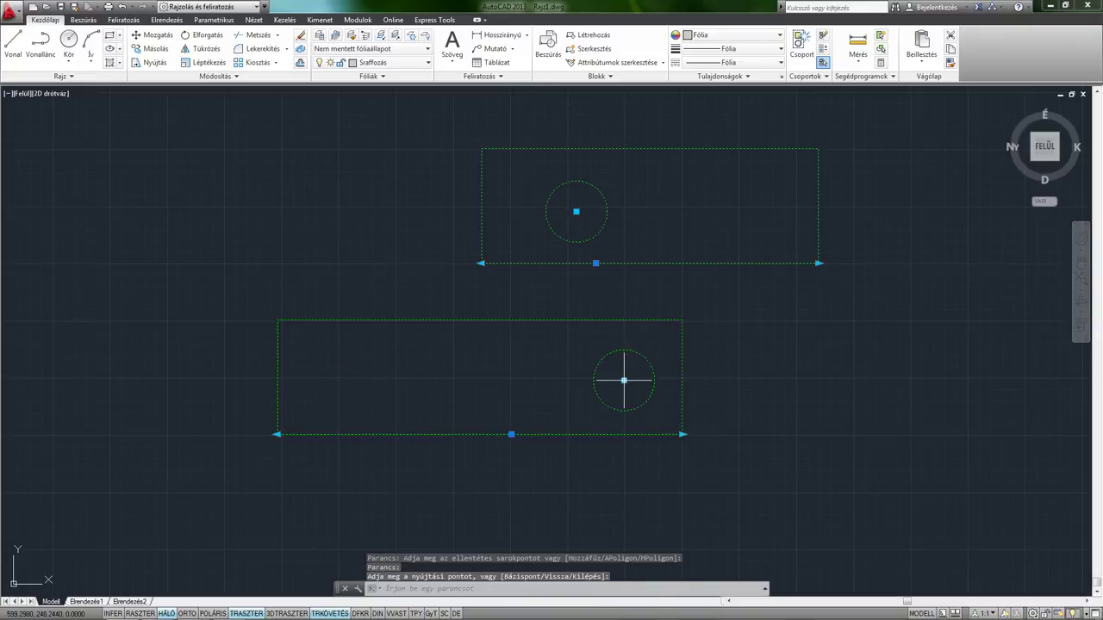
scroll(629, 345, "down", 2)
mouse_move(638, 258)
middle_mouse_down()
mouse_move(586, 291)
mouse_move(642, 322)
middle_mouse_up()
key("Escape")
key("Escape")
scroll(643, 301, "up", 2)
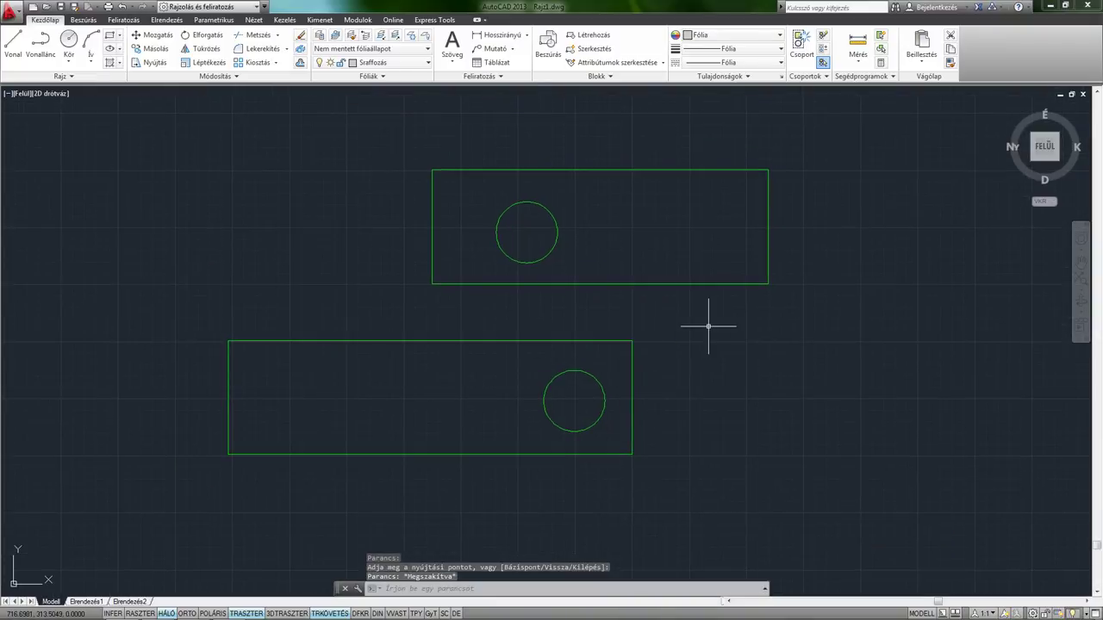
scroll(668, 357, "down", 2)
middle_click_drag(684, 370, 468, 318)
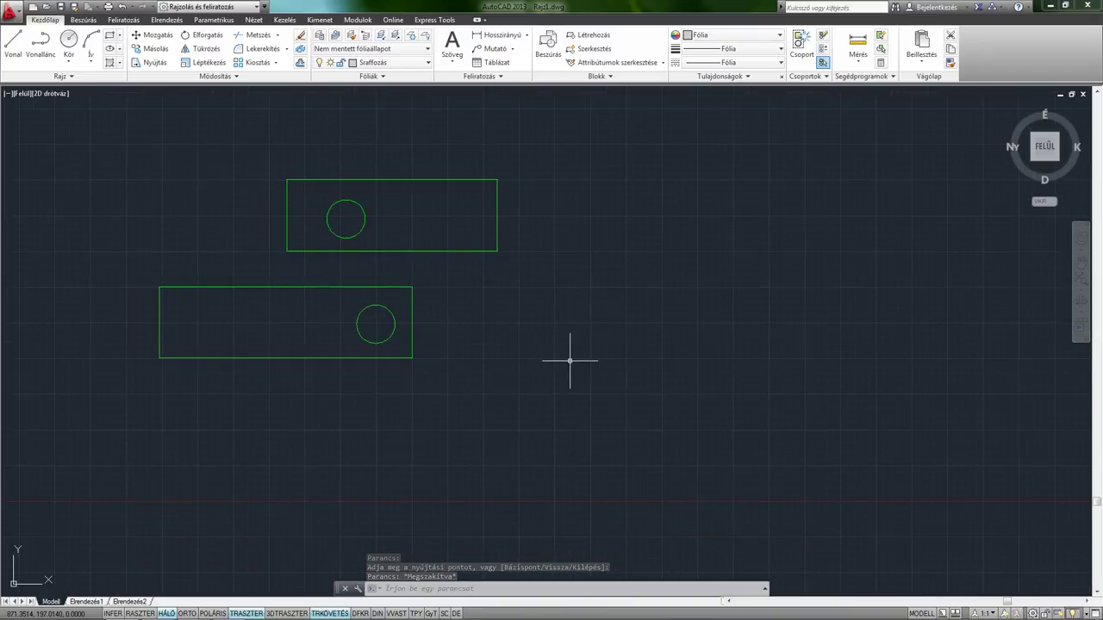
Insert a third lapka plate to the right of the others with BE
type("BE")
key("Return")
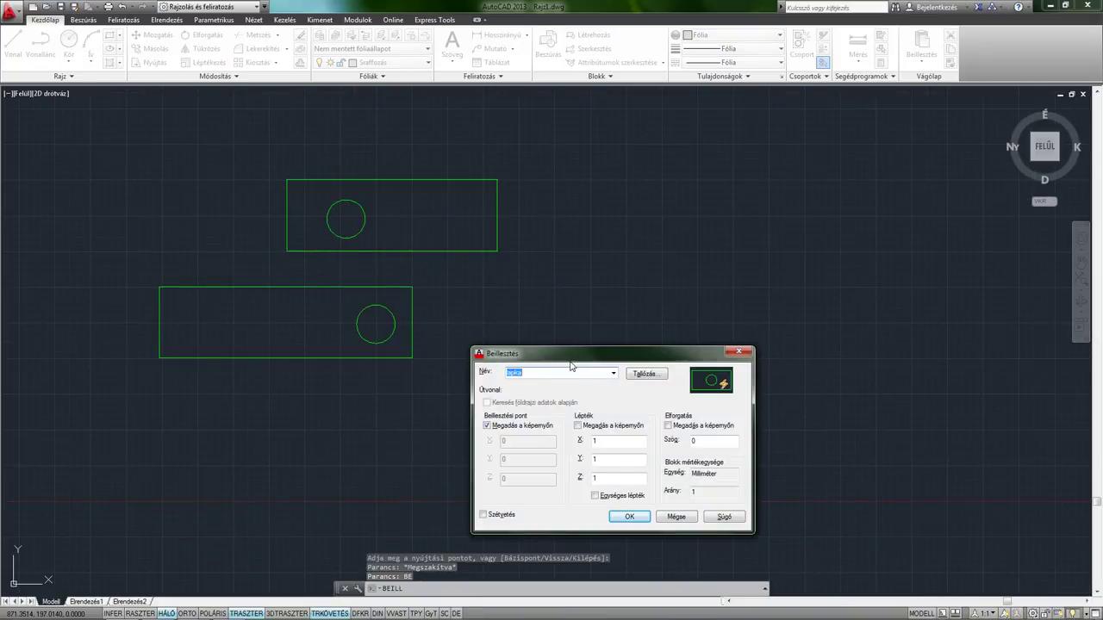
left_click(629, 517)
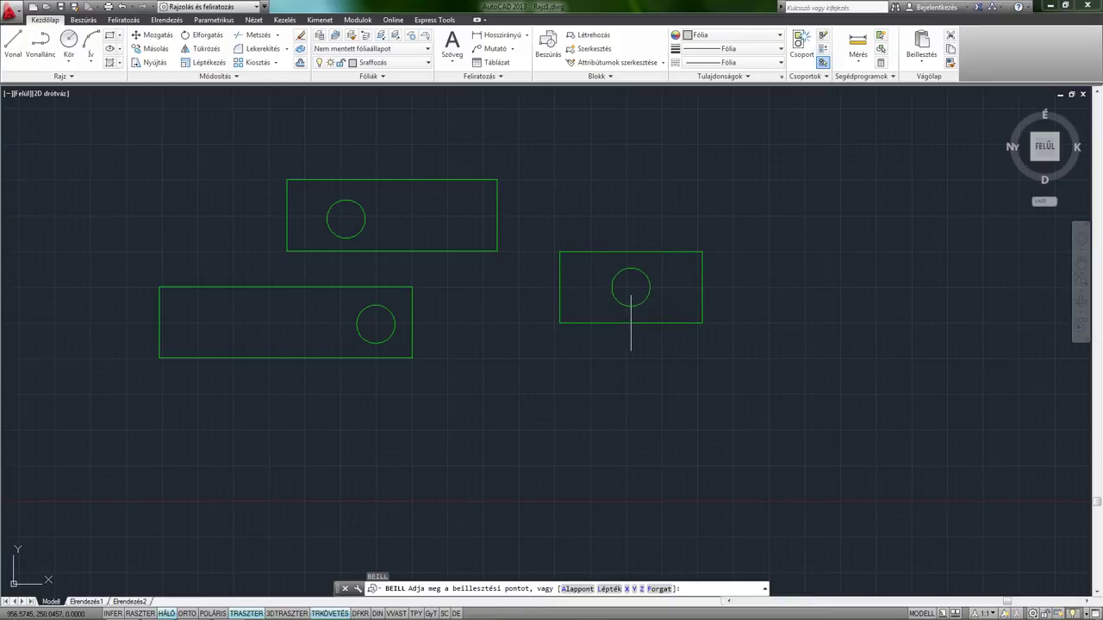
left_click(630, 323)
scroll(640, 319, "up", 2)
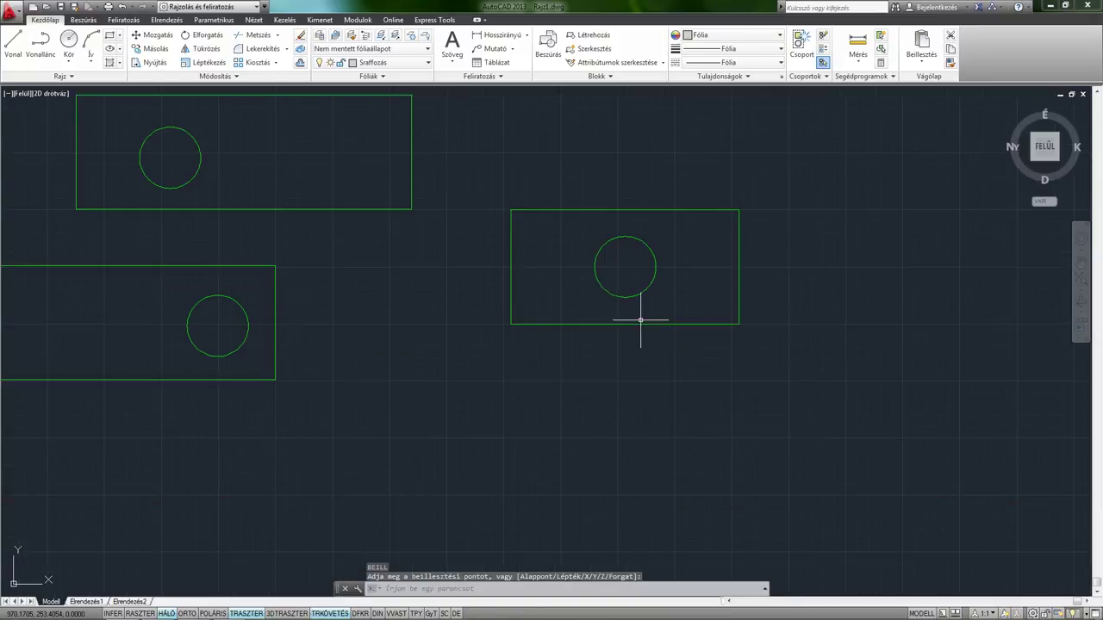
Move the third plate's hole above the plate using its grip
left_click(645, 297)
left_click(624, 267)
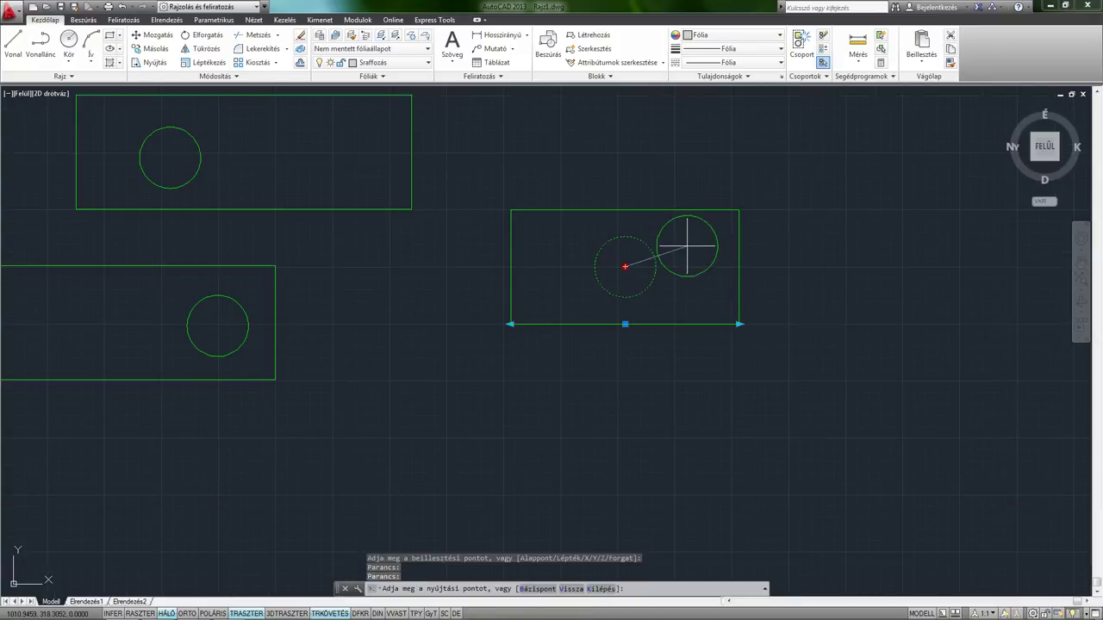
left_click(684, 245)
left_click(684, 246)
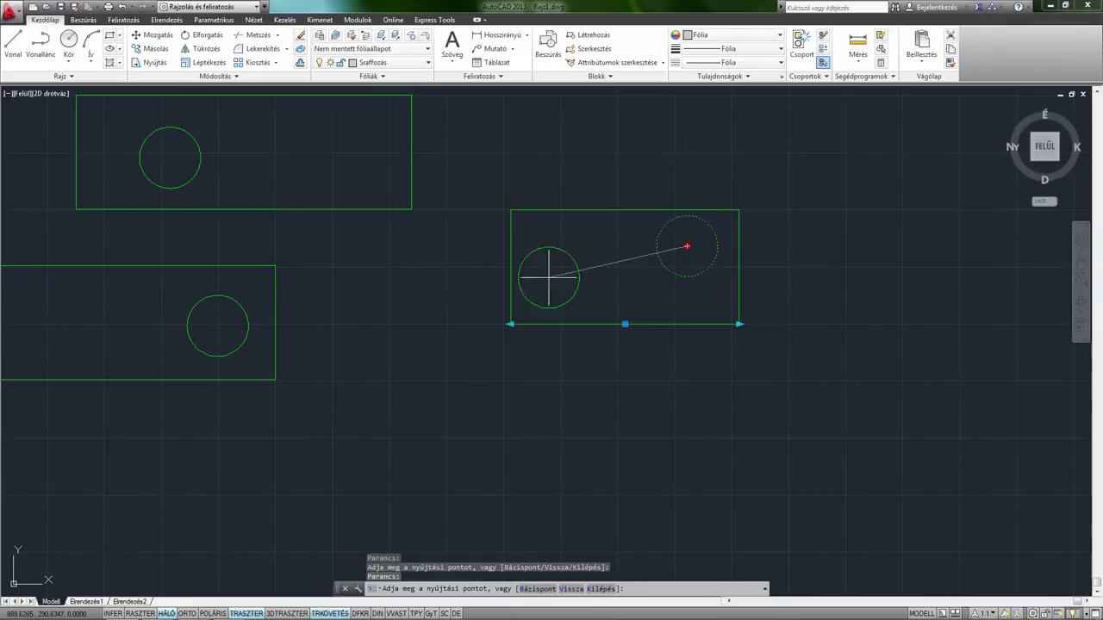
left_click(389, 277)
left_click(592, 155)
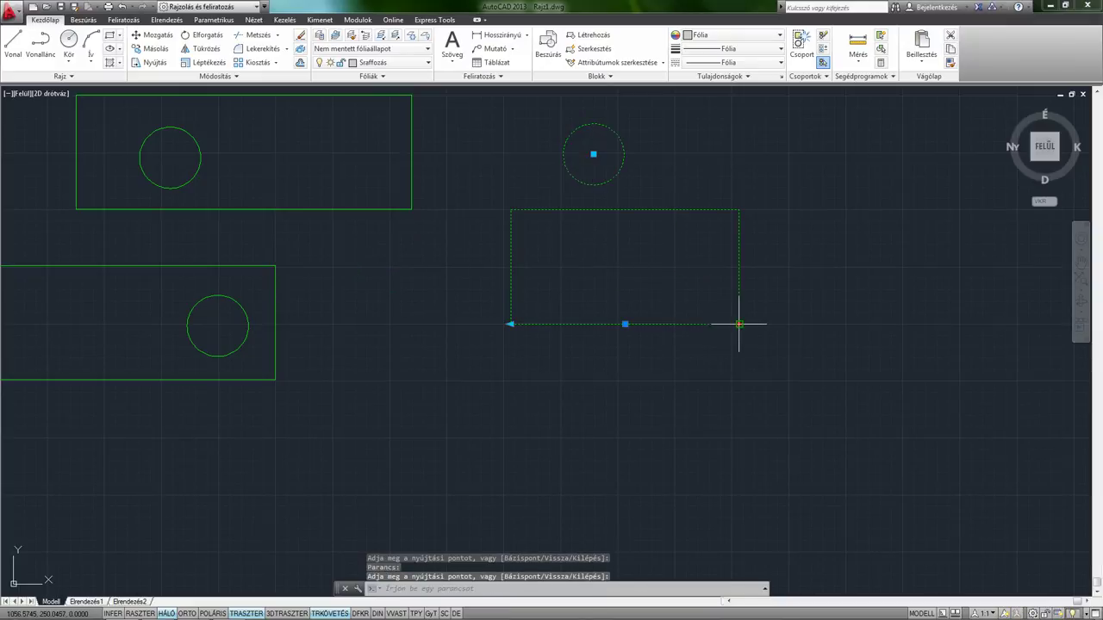
Lengthen the third plate at both ends, shift it lower, then cancel the grip edit
left_click(889, 324)
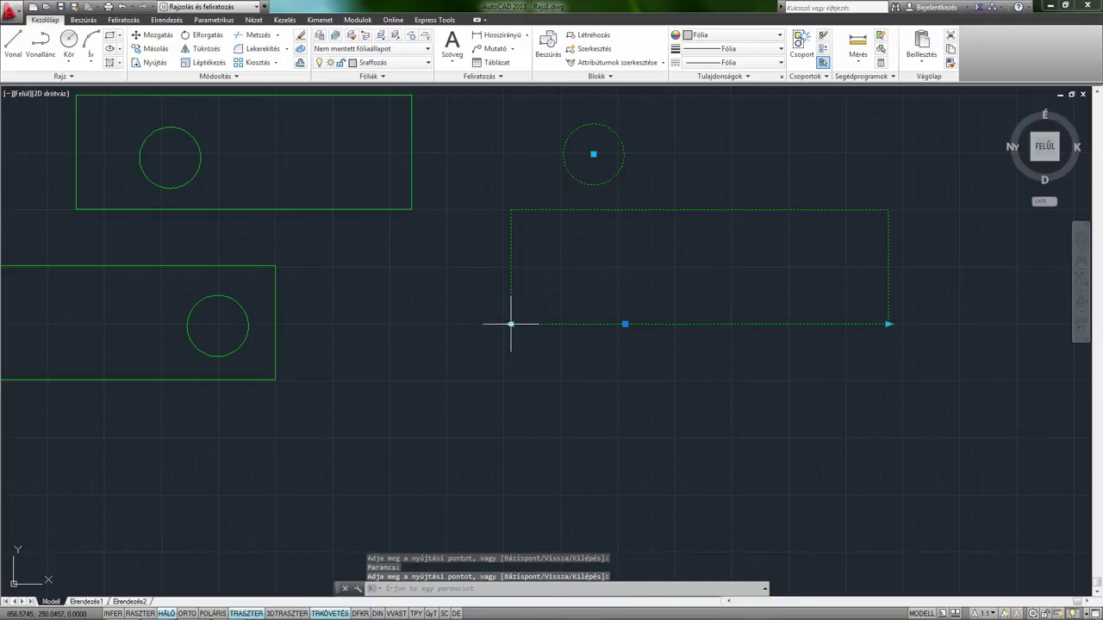
left_click(393, 324)
middle_click_drag(511, 308, 510, 321)
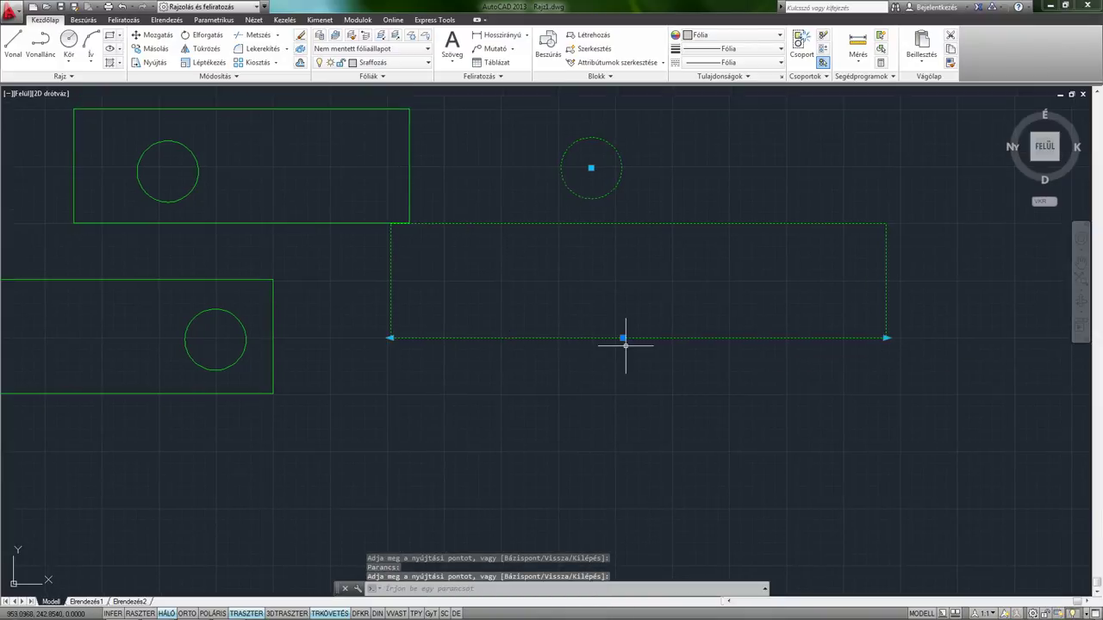
left_click(622, 338)
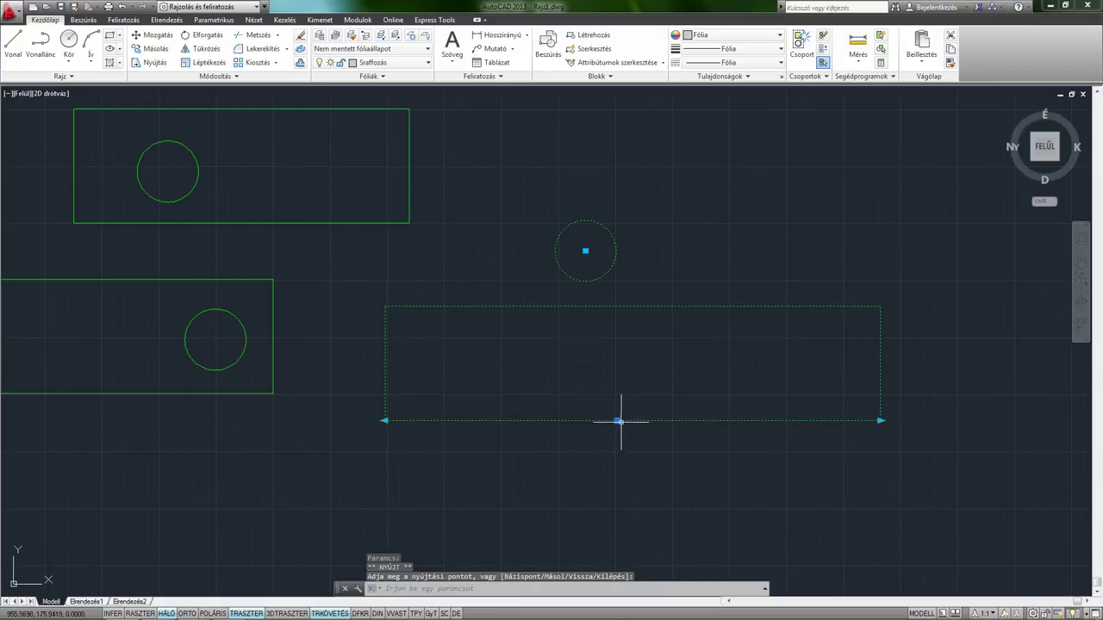
left_click(770, 349)
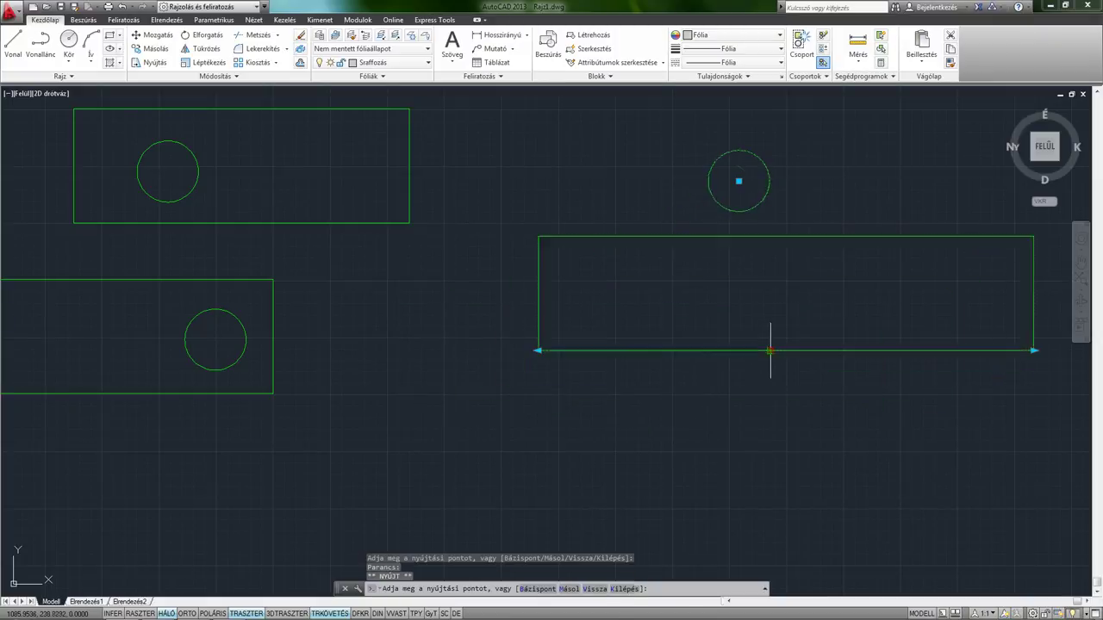
left_click(770, 349)
key("Escape")
scroll(640, 315, "down", 2)
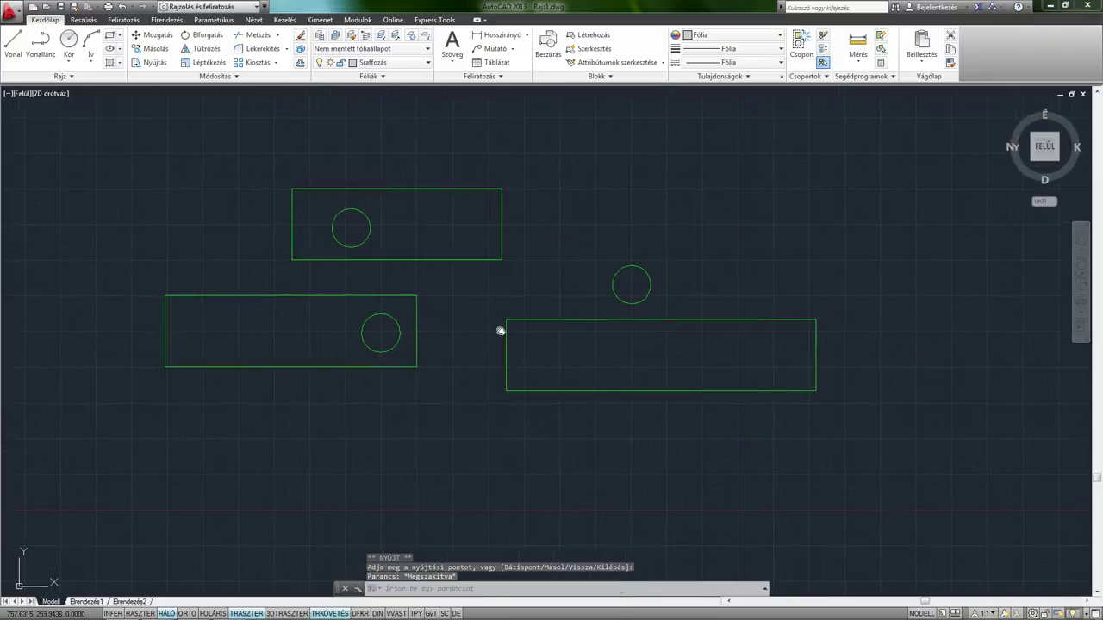